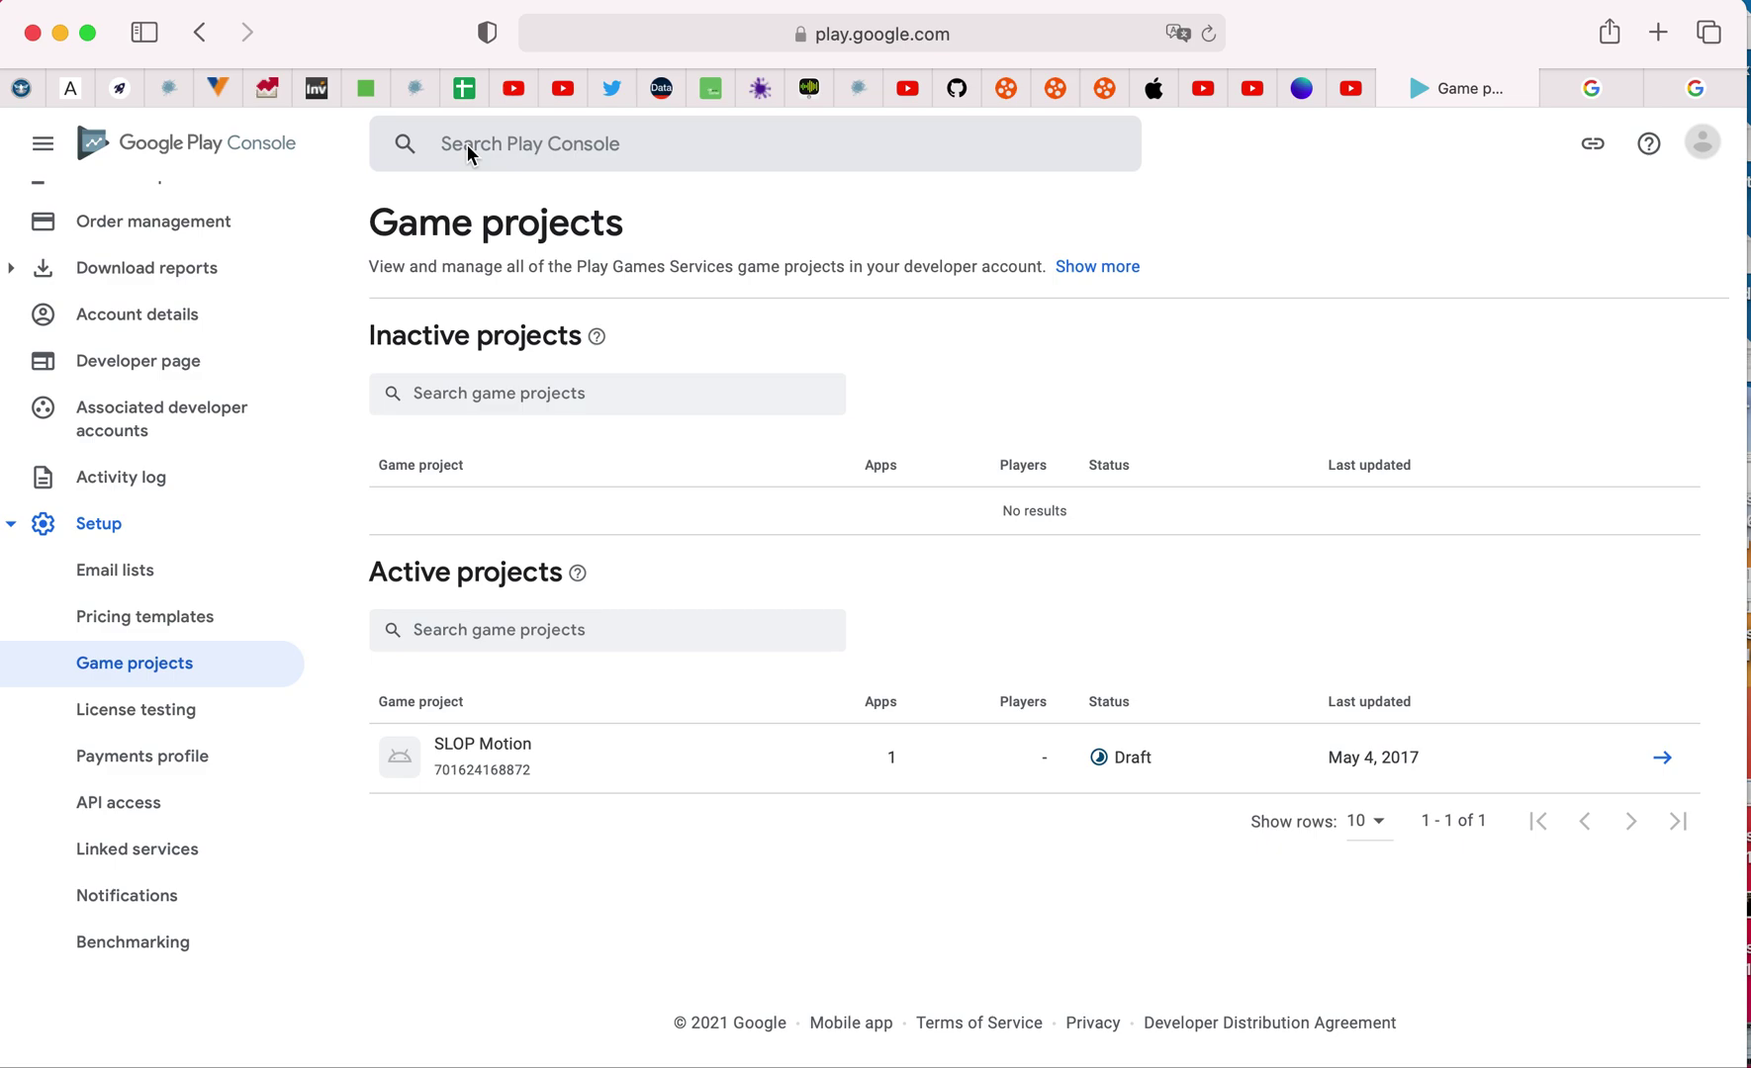
Search Play Console for 'app transfer' and go to the App transfer page.
left_click(467, 145)
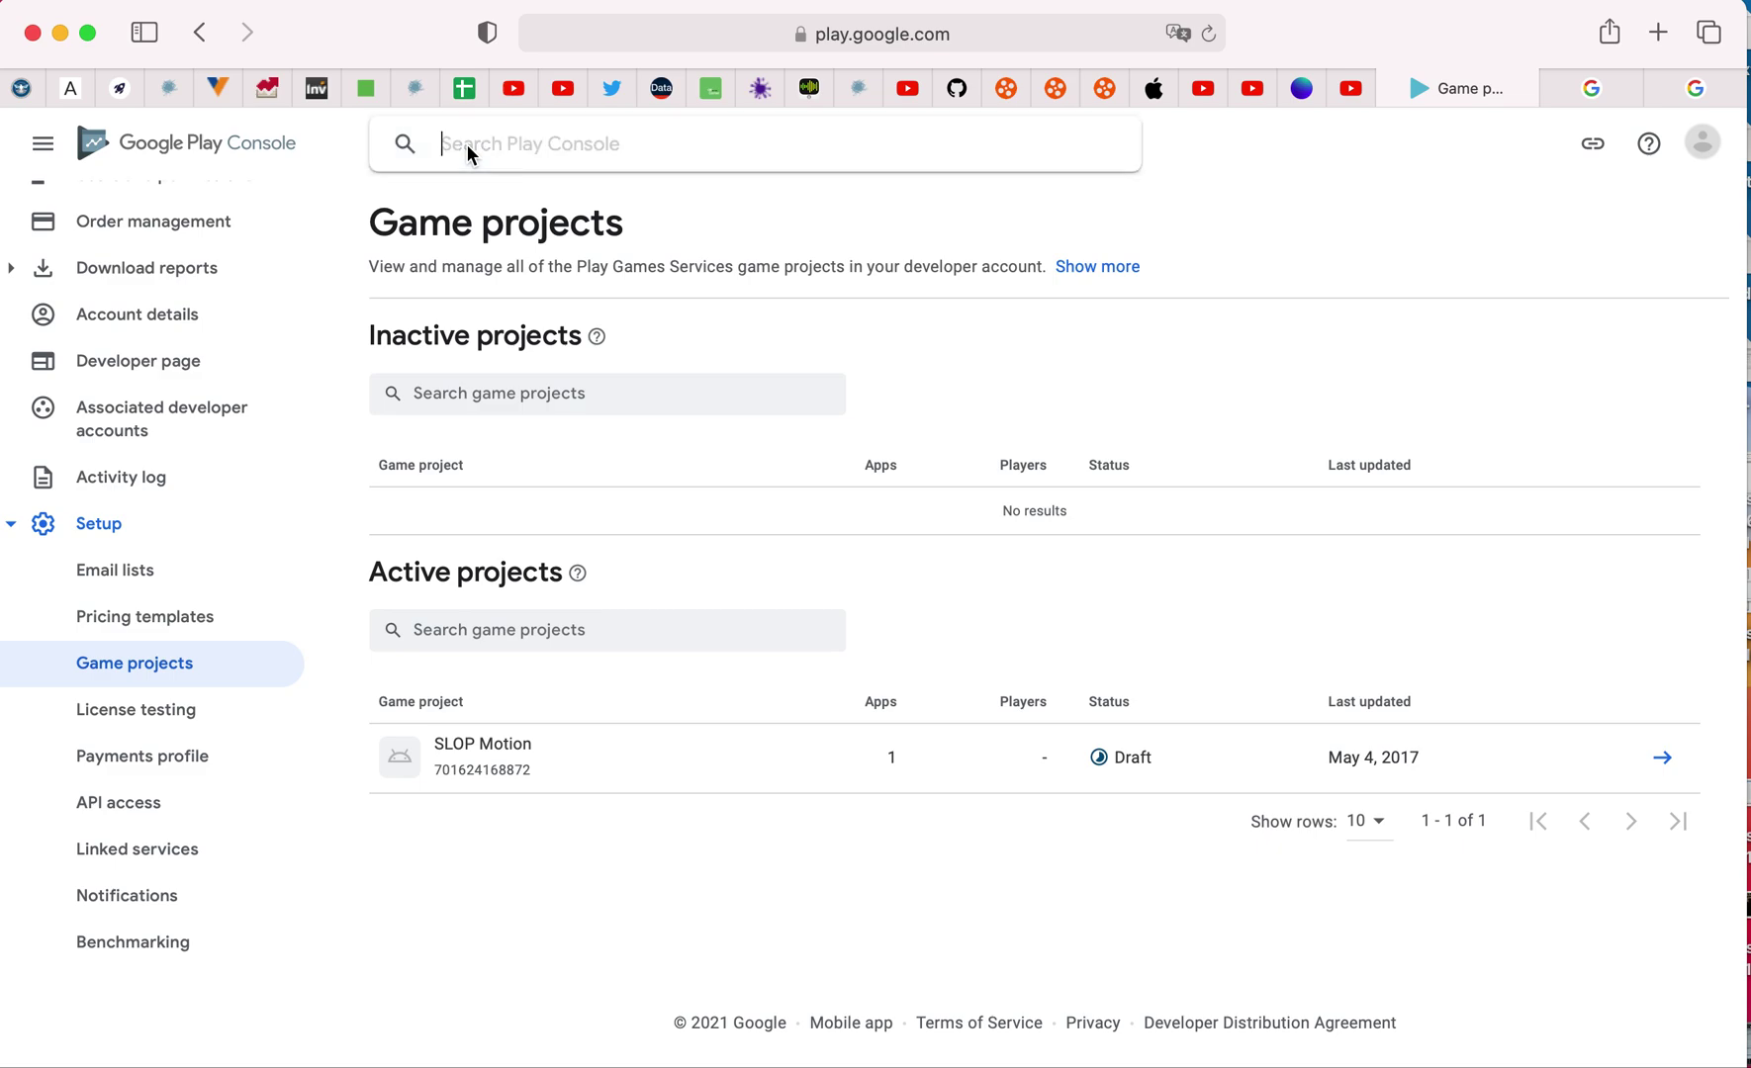
type("app tr")
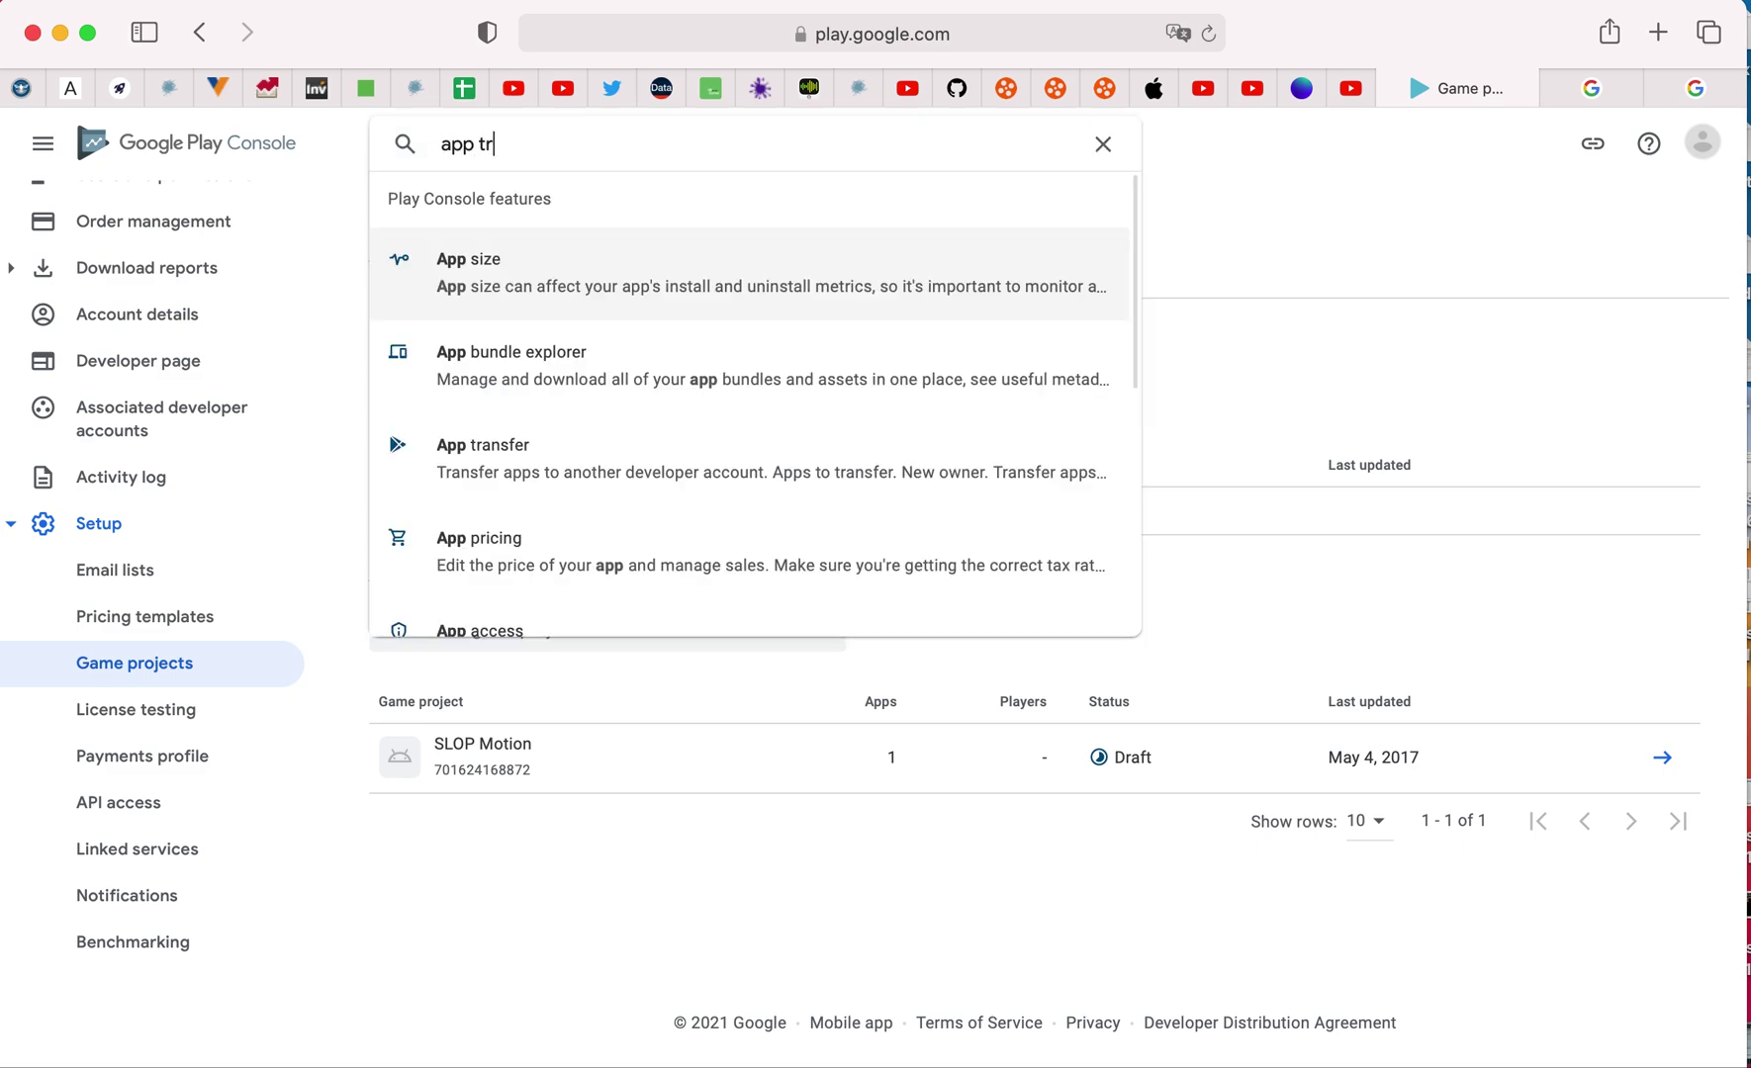
type("anfer")
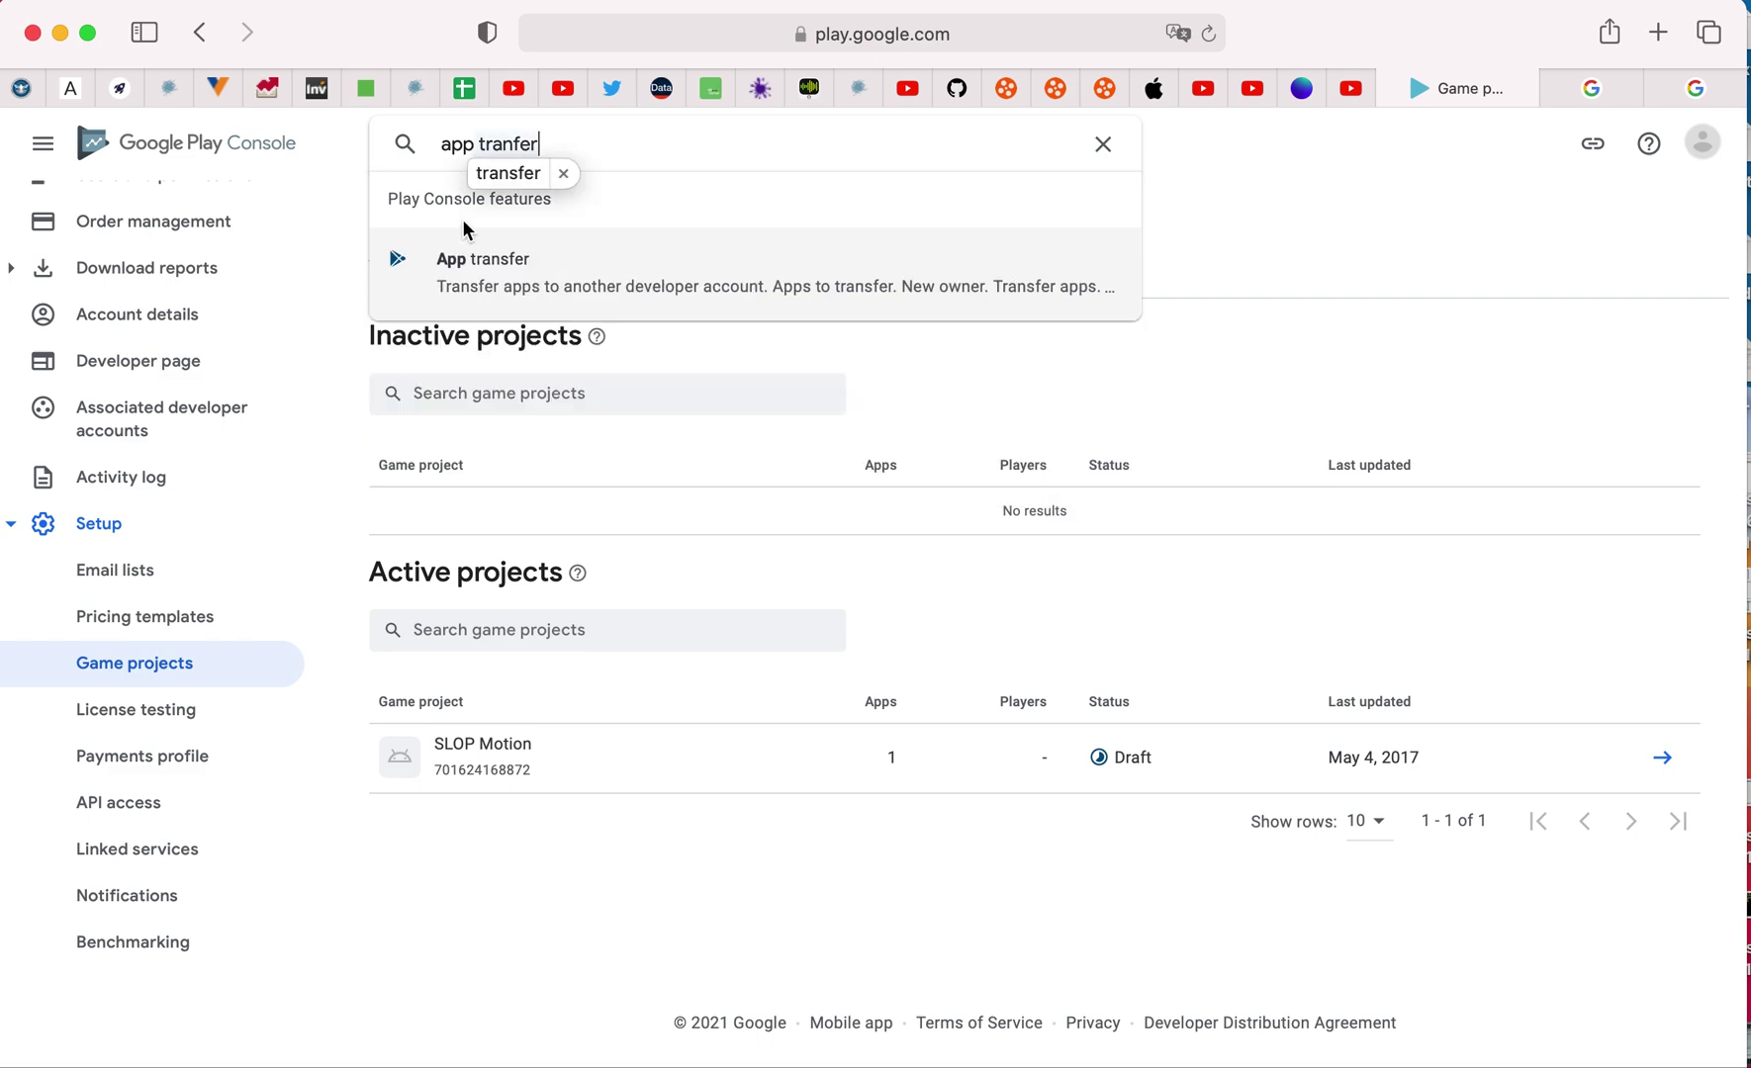
left_click(477, 273)
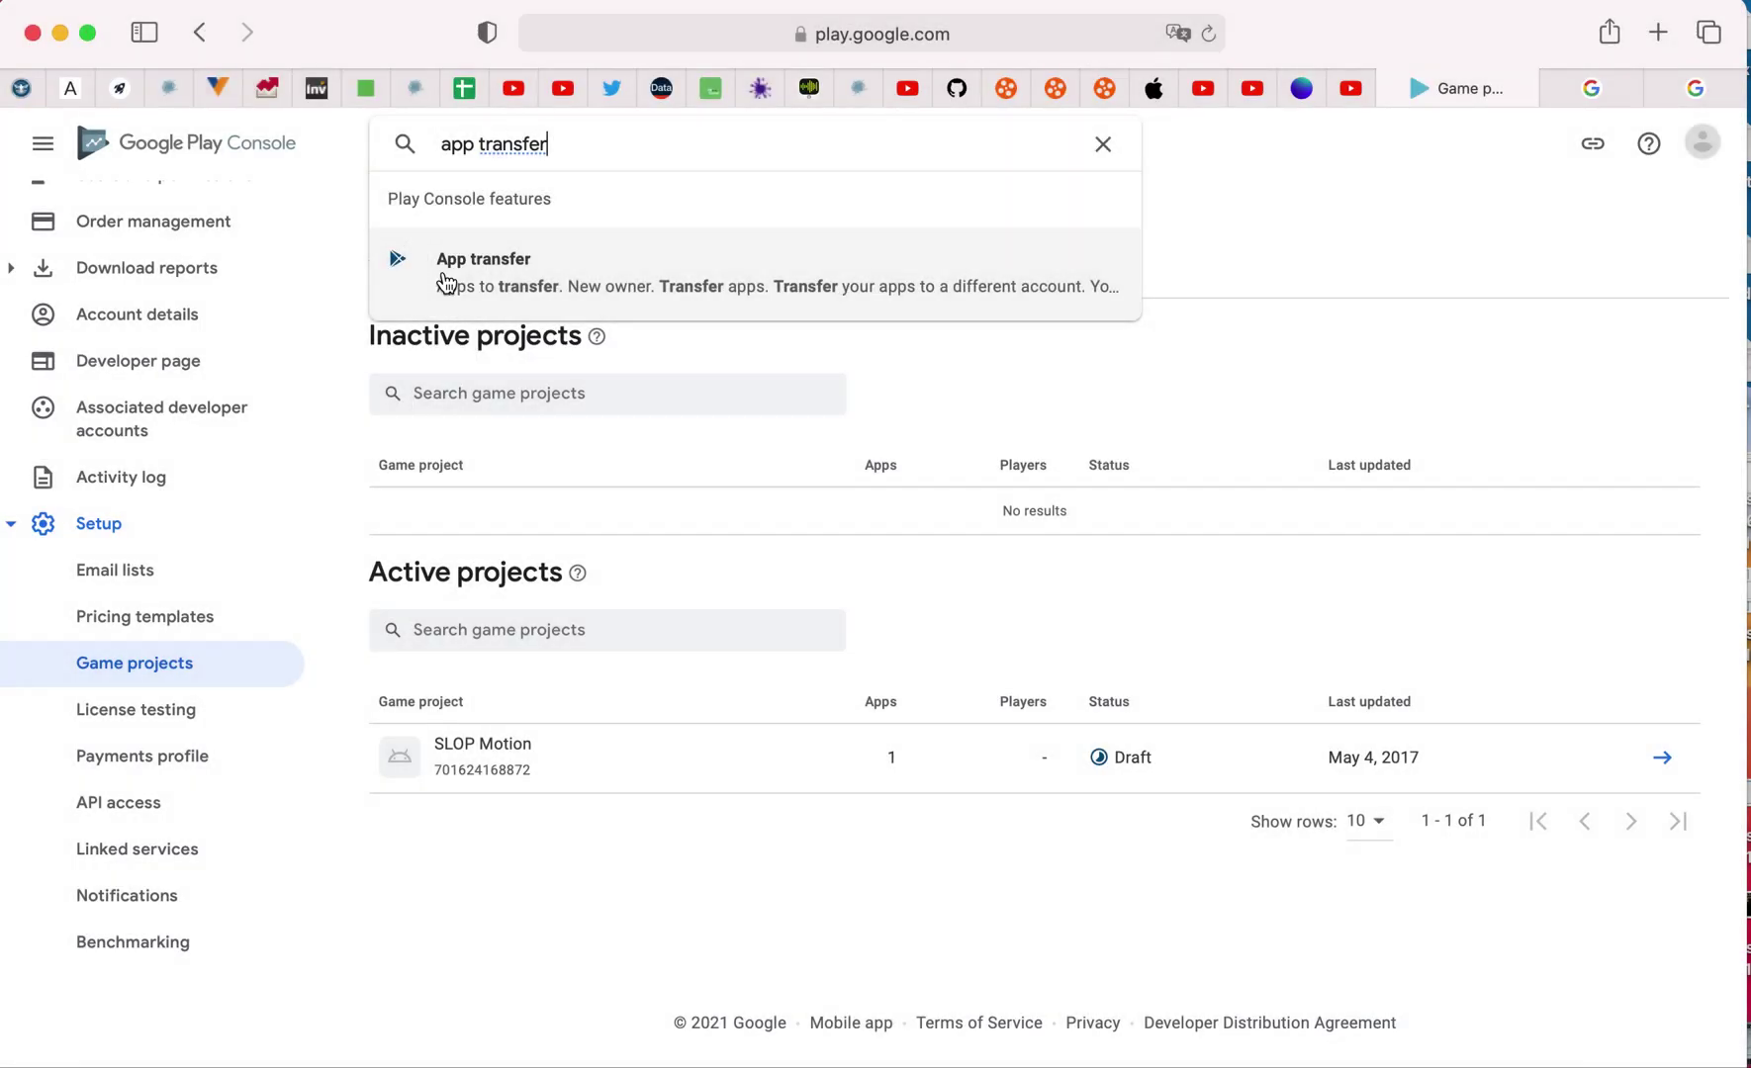
left_click(472, 265)
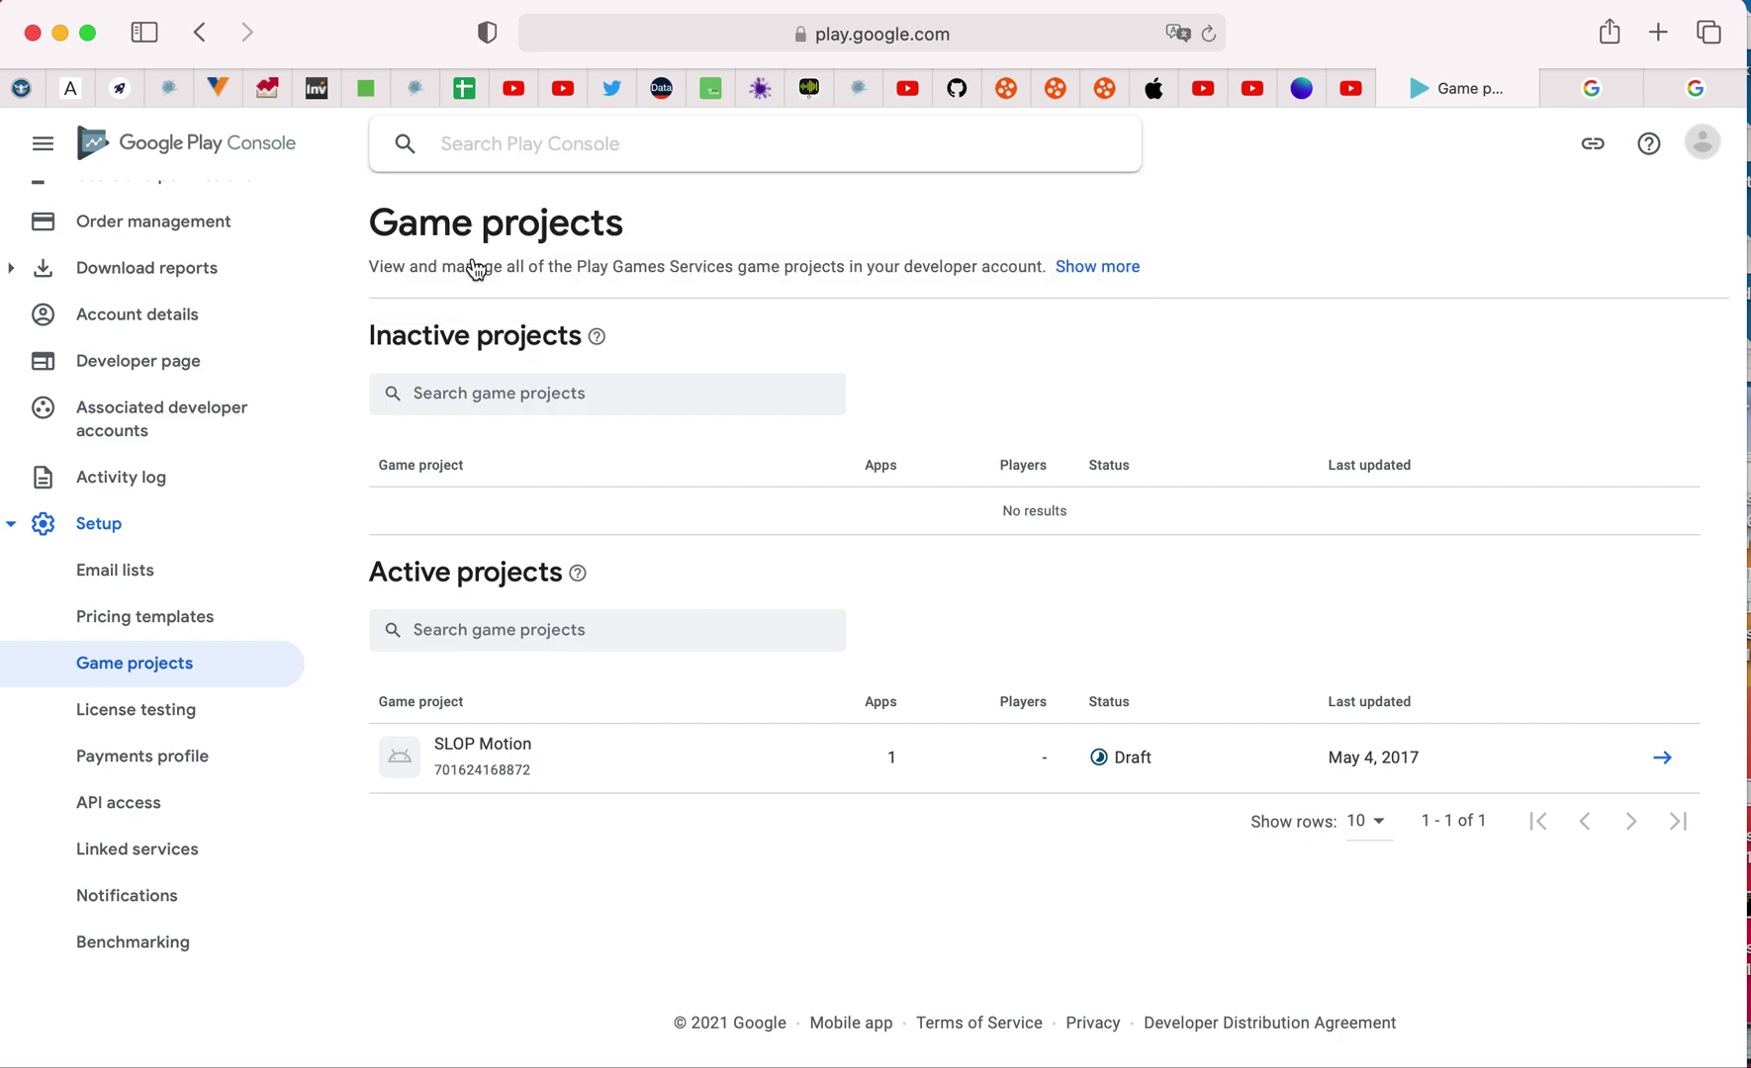
Open the Transfer apps form and review its email, transaction ID and reason fields.
left_click(467, 741)
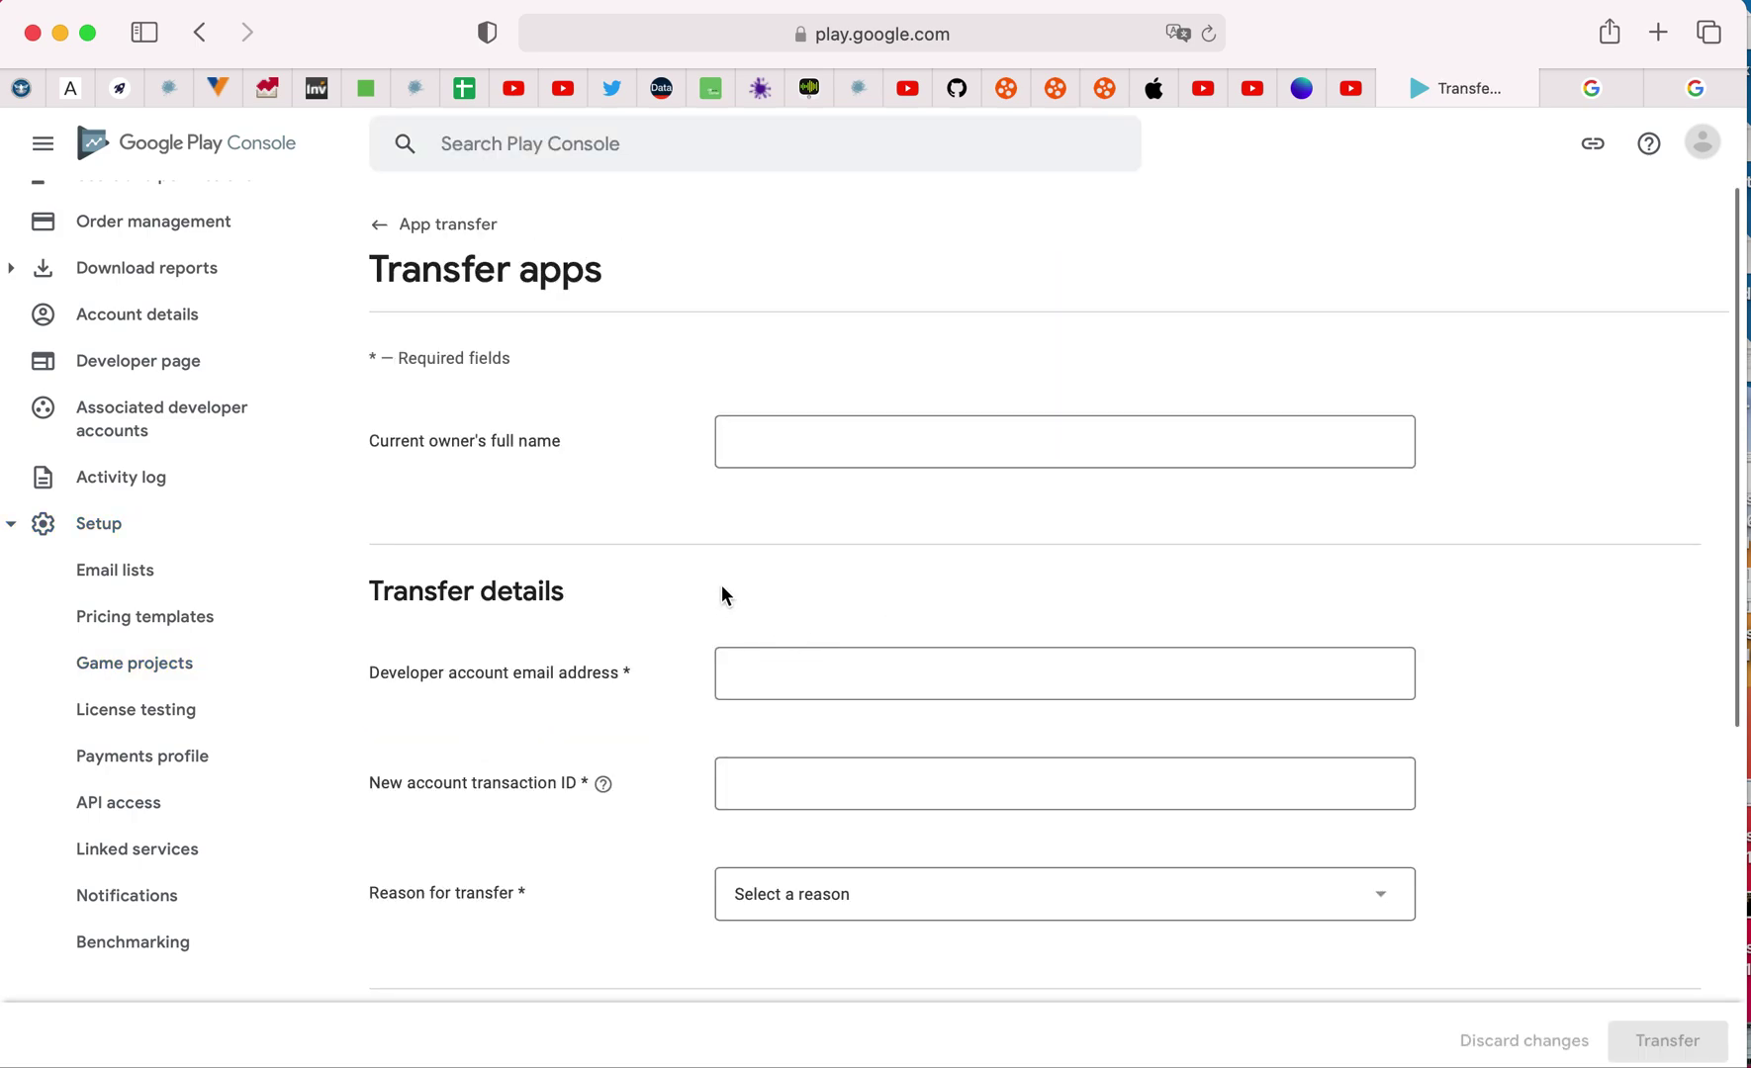
scroll(818, 542, "down", 1)
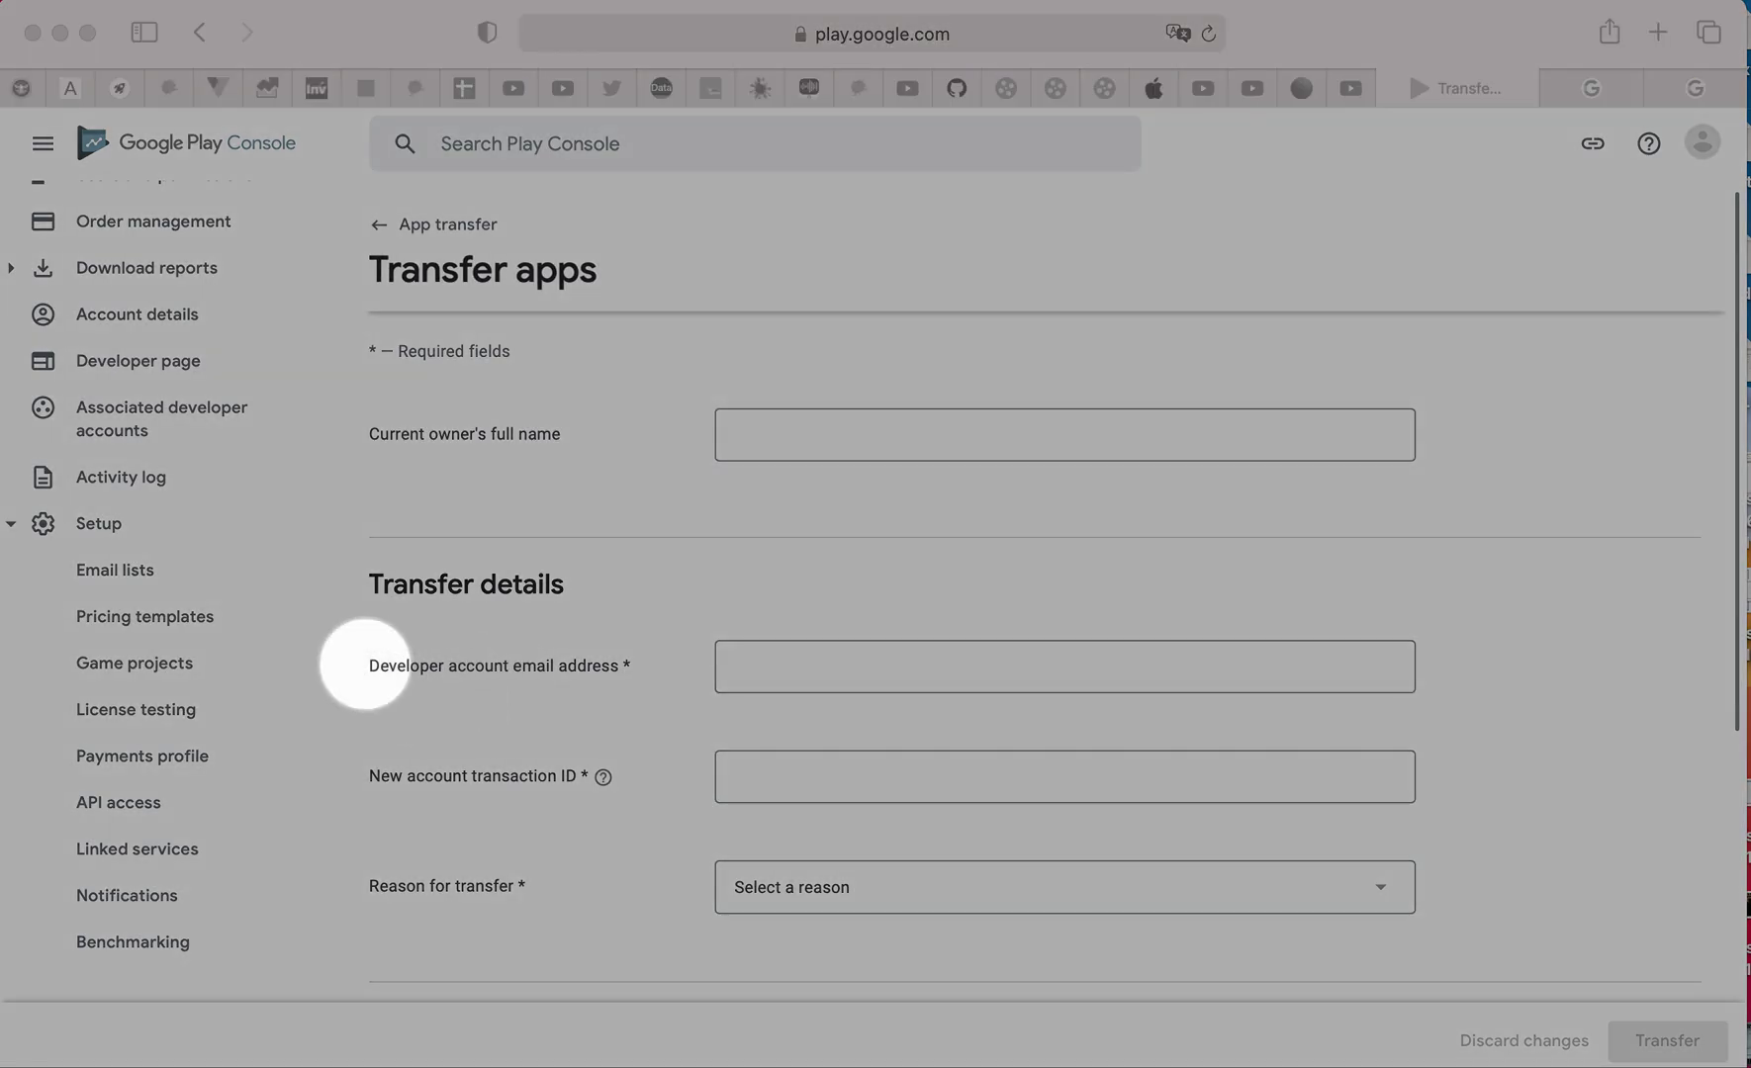
left_click_drag(365, 664, 612, 661)
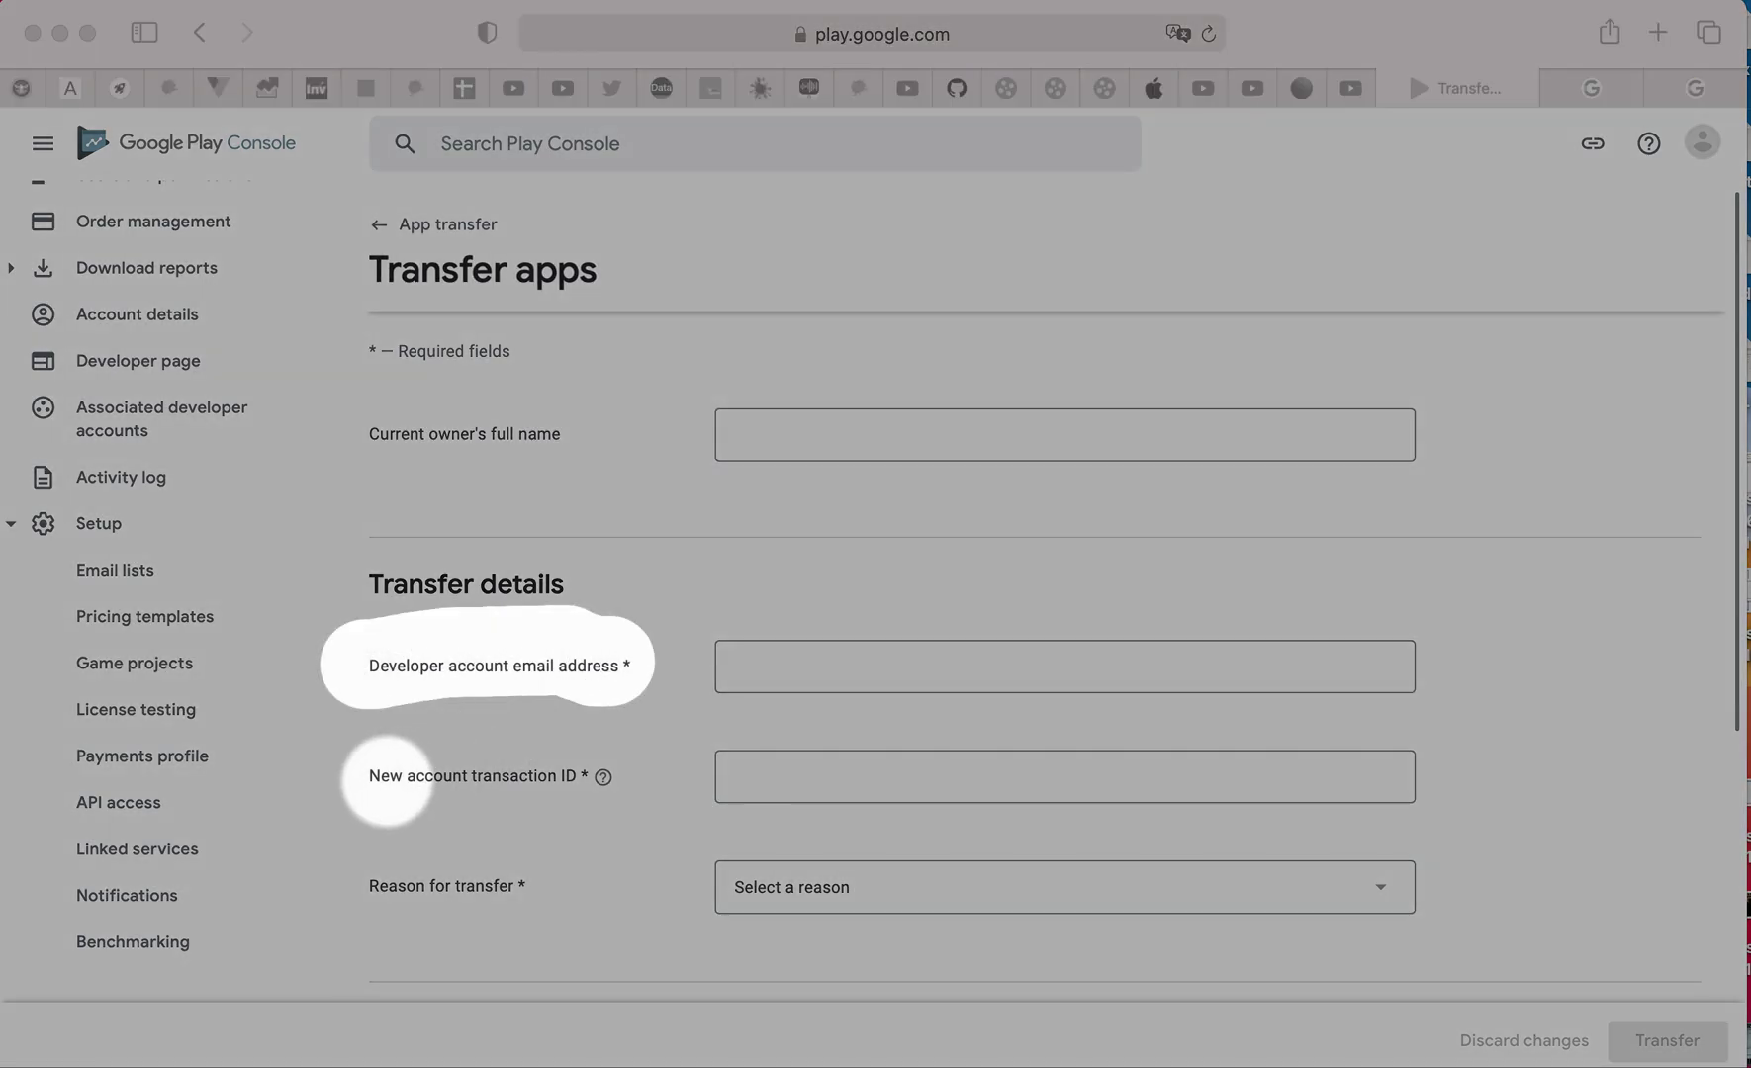
left_click_drag(376, 777, 568, 765)
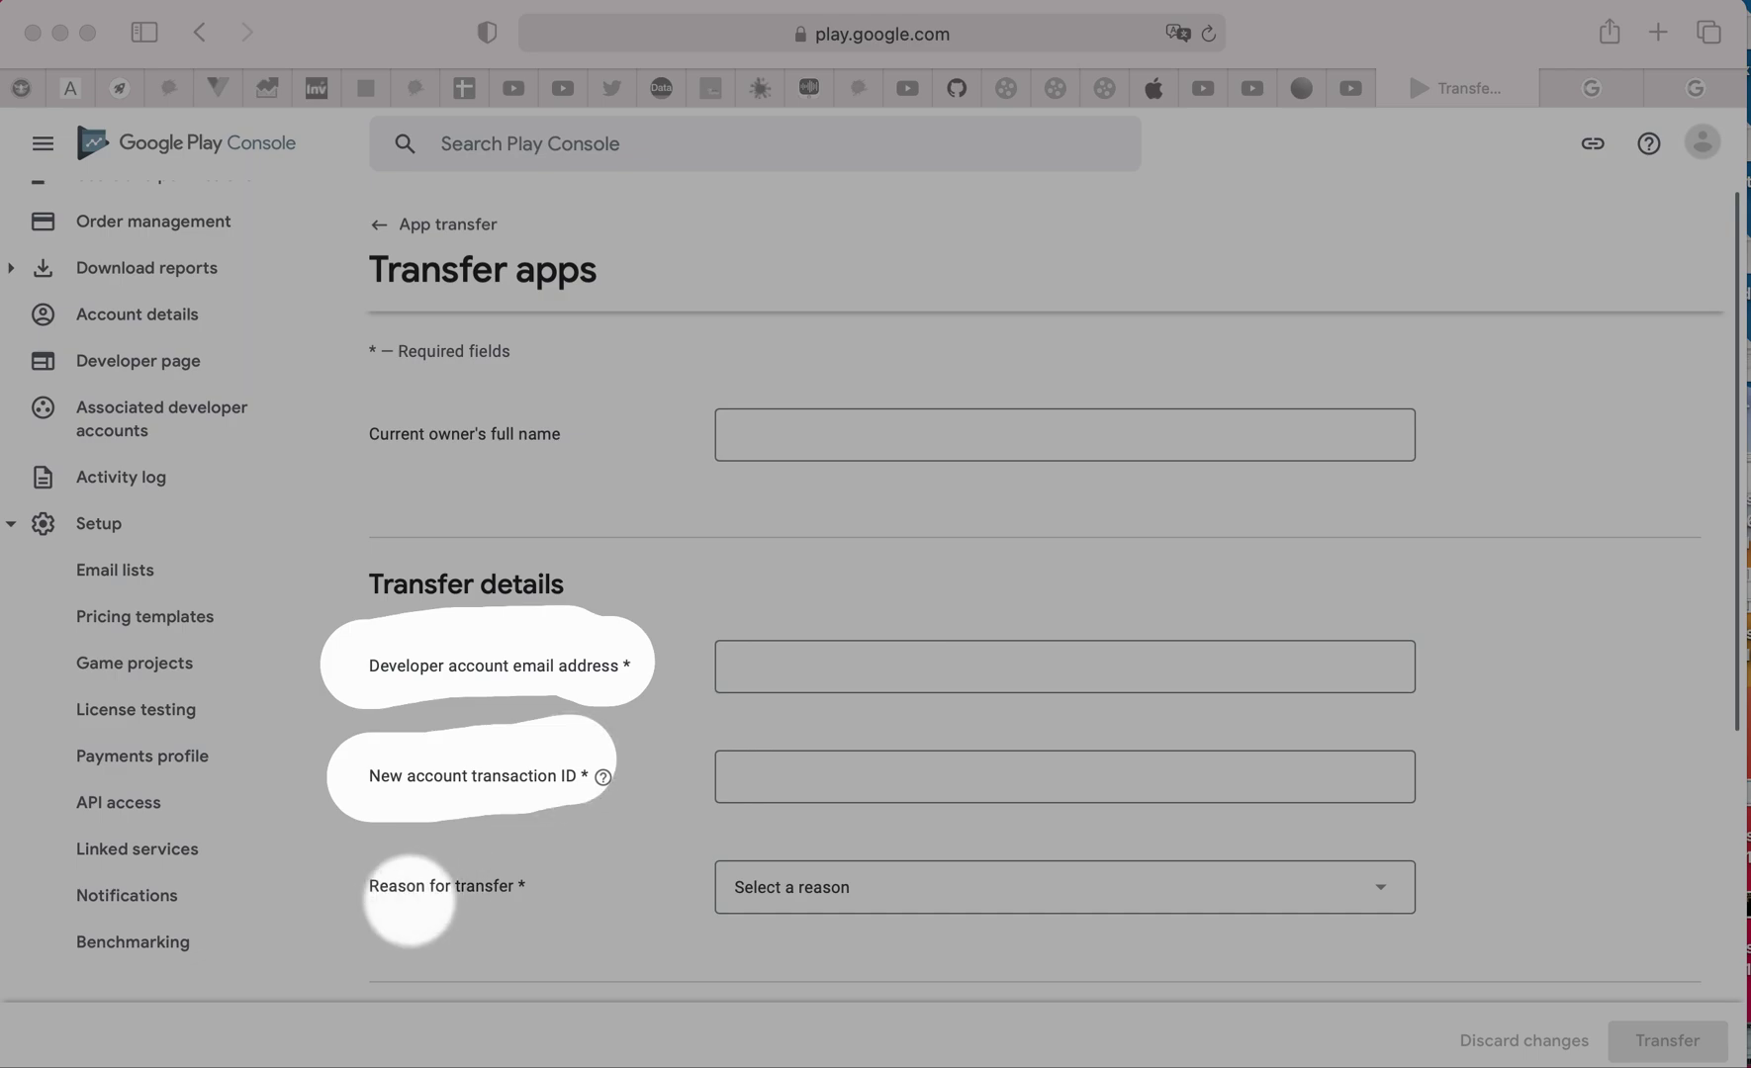
left_click_drag(373, 890, 486, 890)
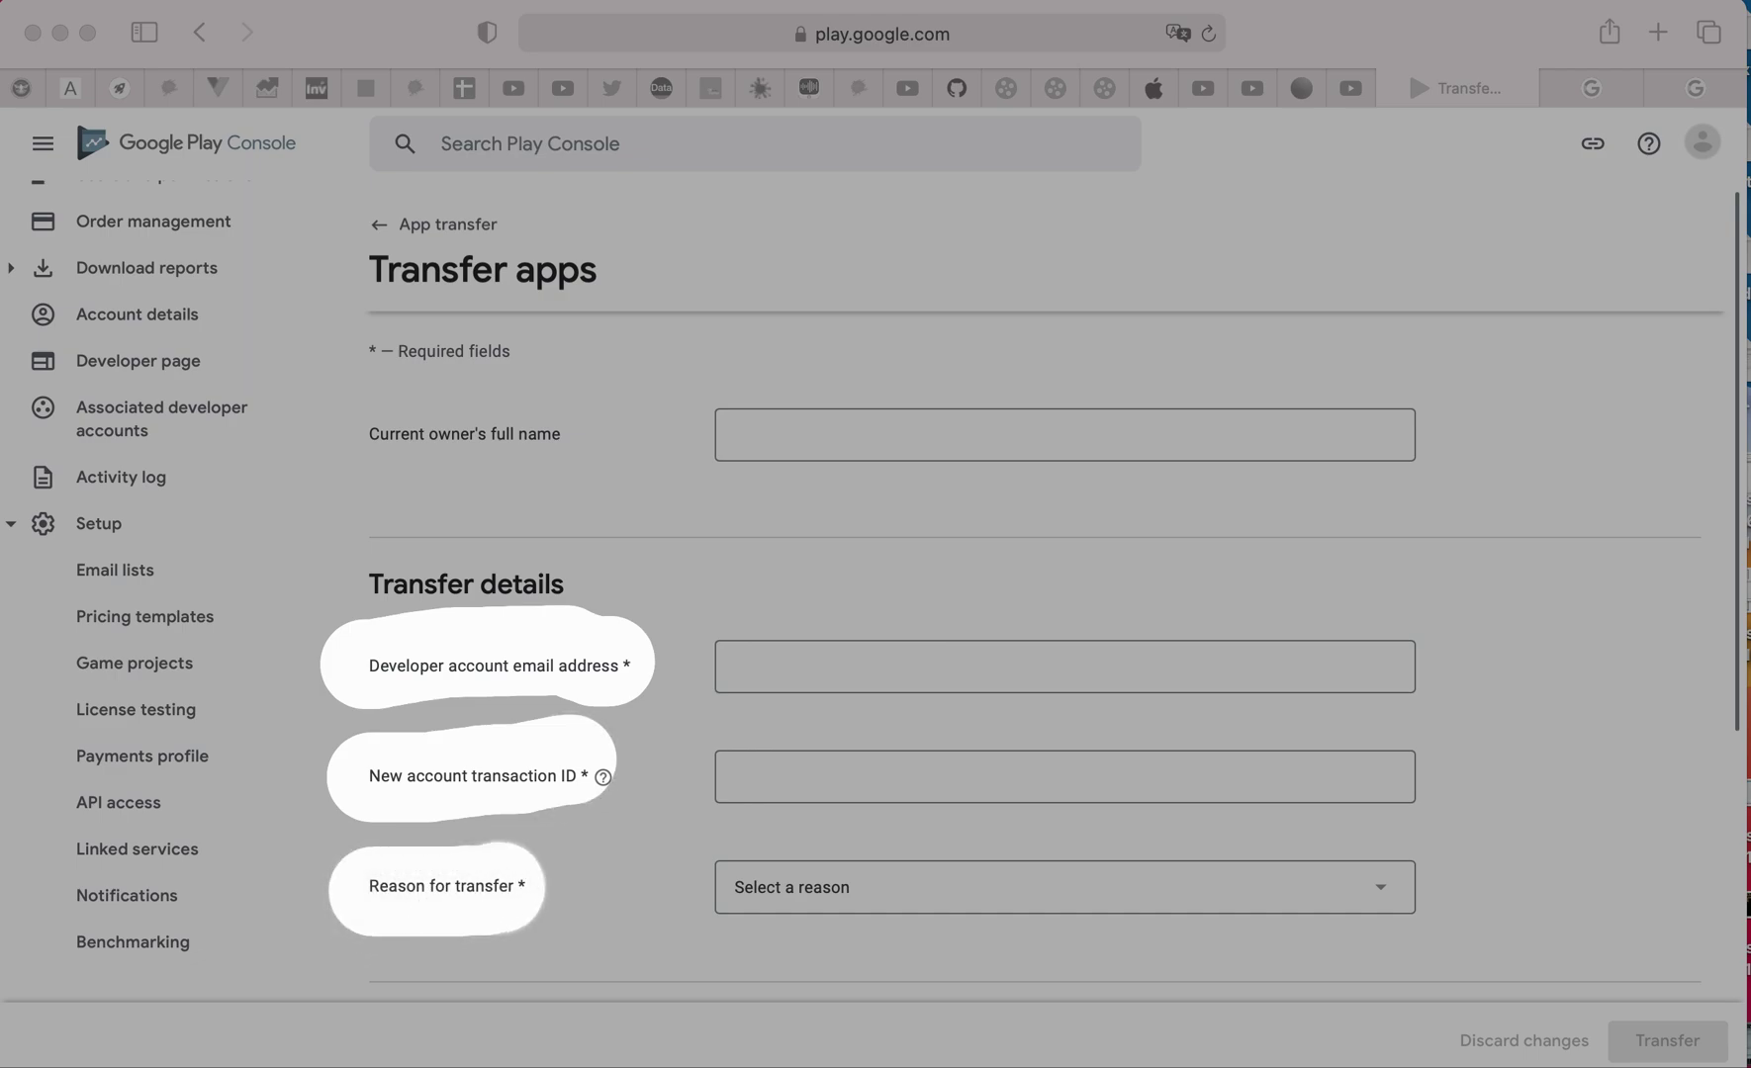
key("Escape")
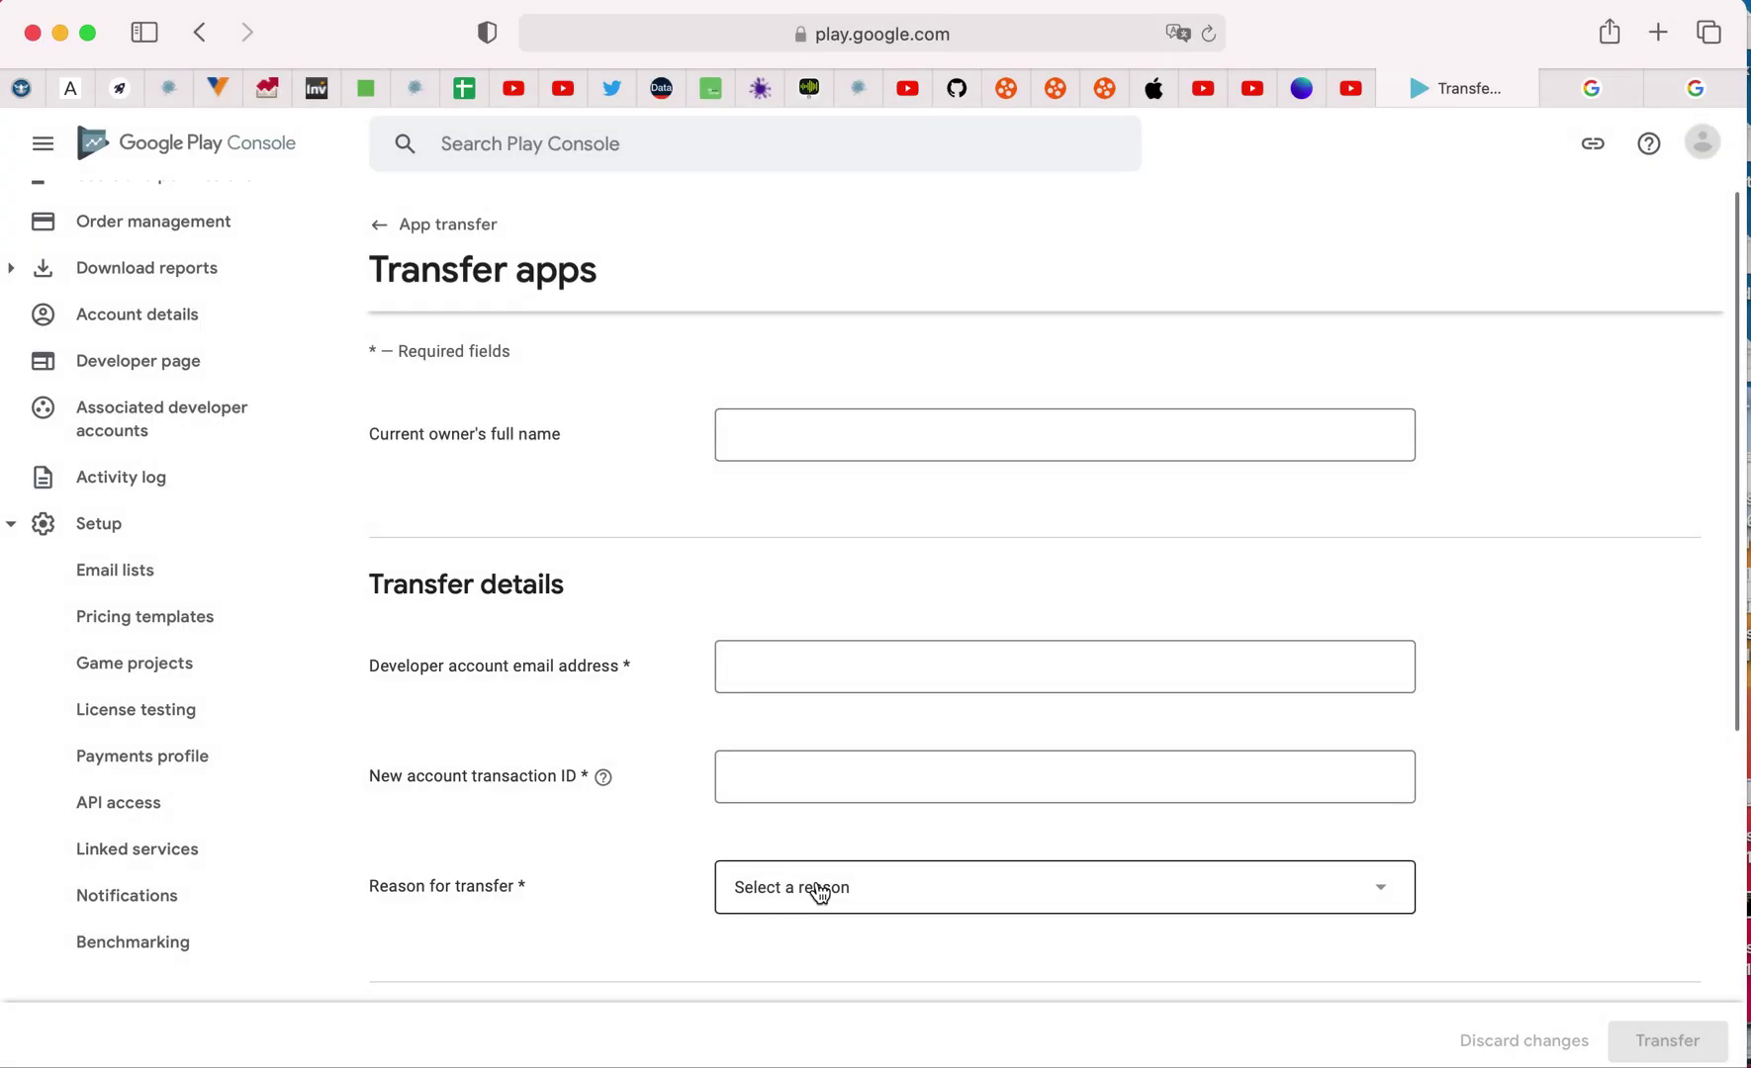
left_click(815, 888)
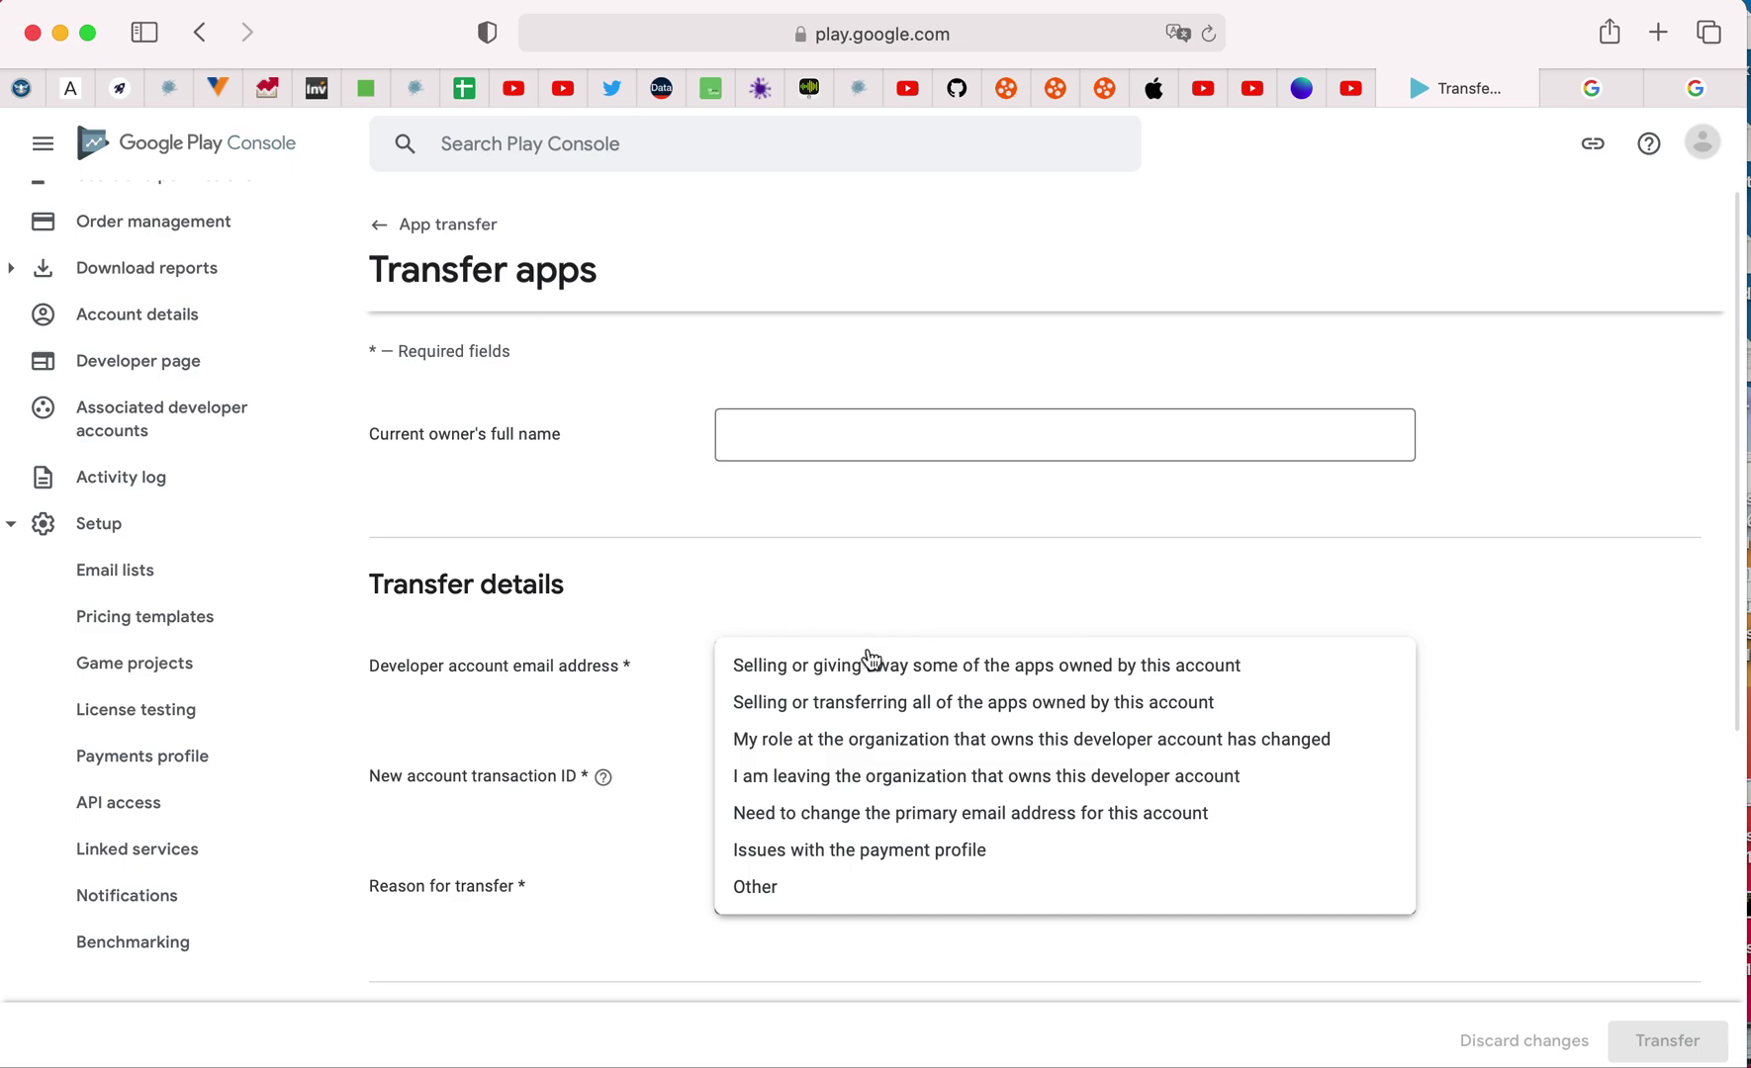
left_click(601, 898)
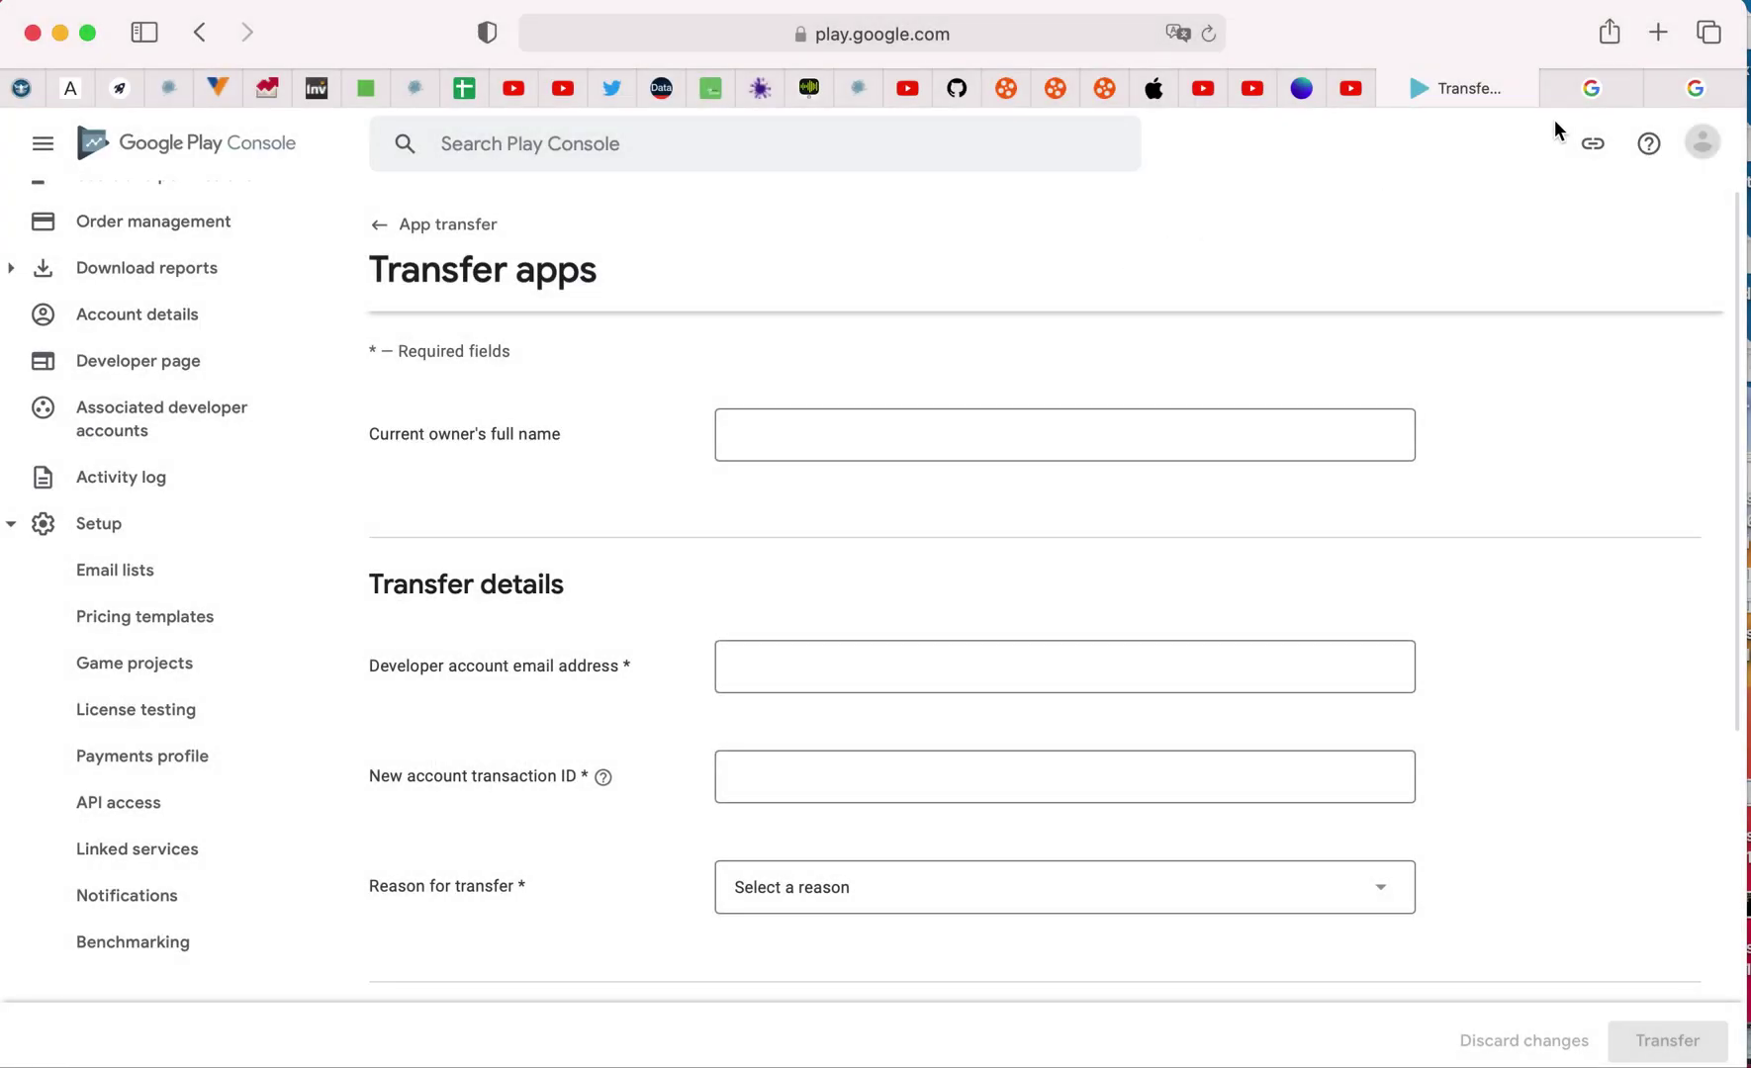
left_click(1591, 89)
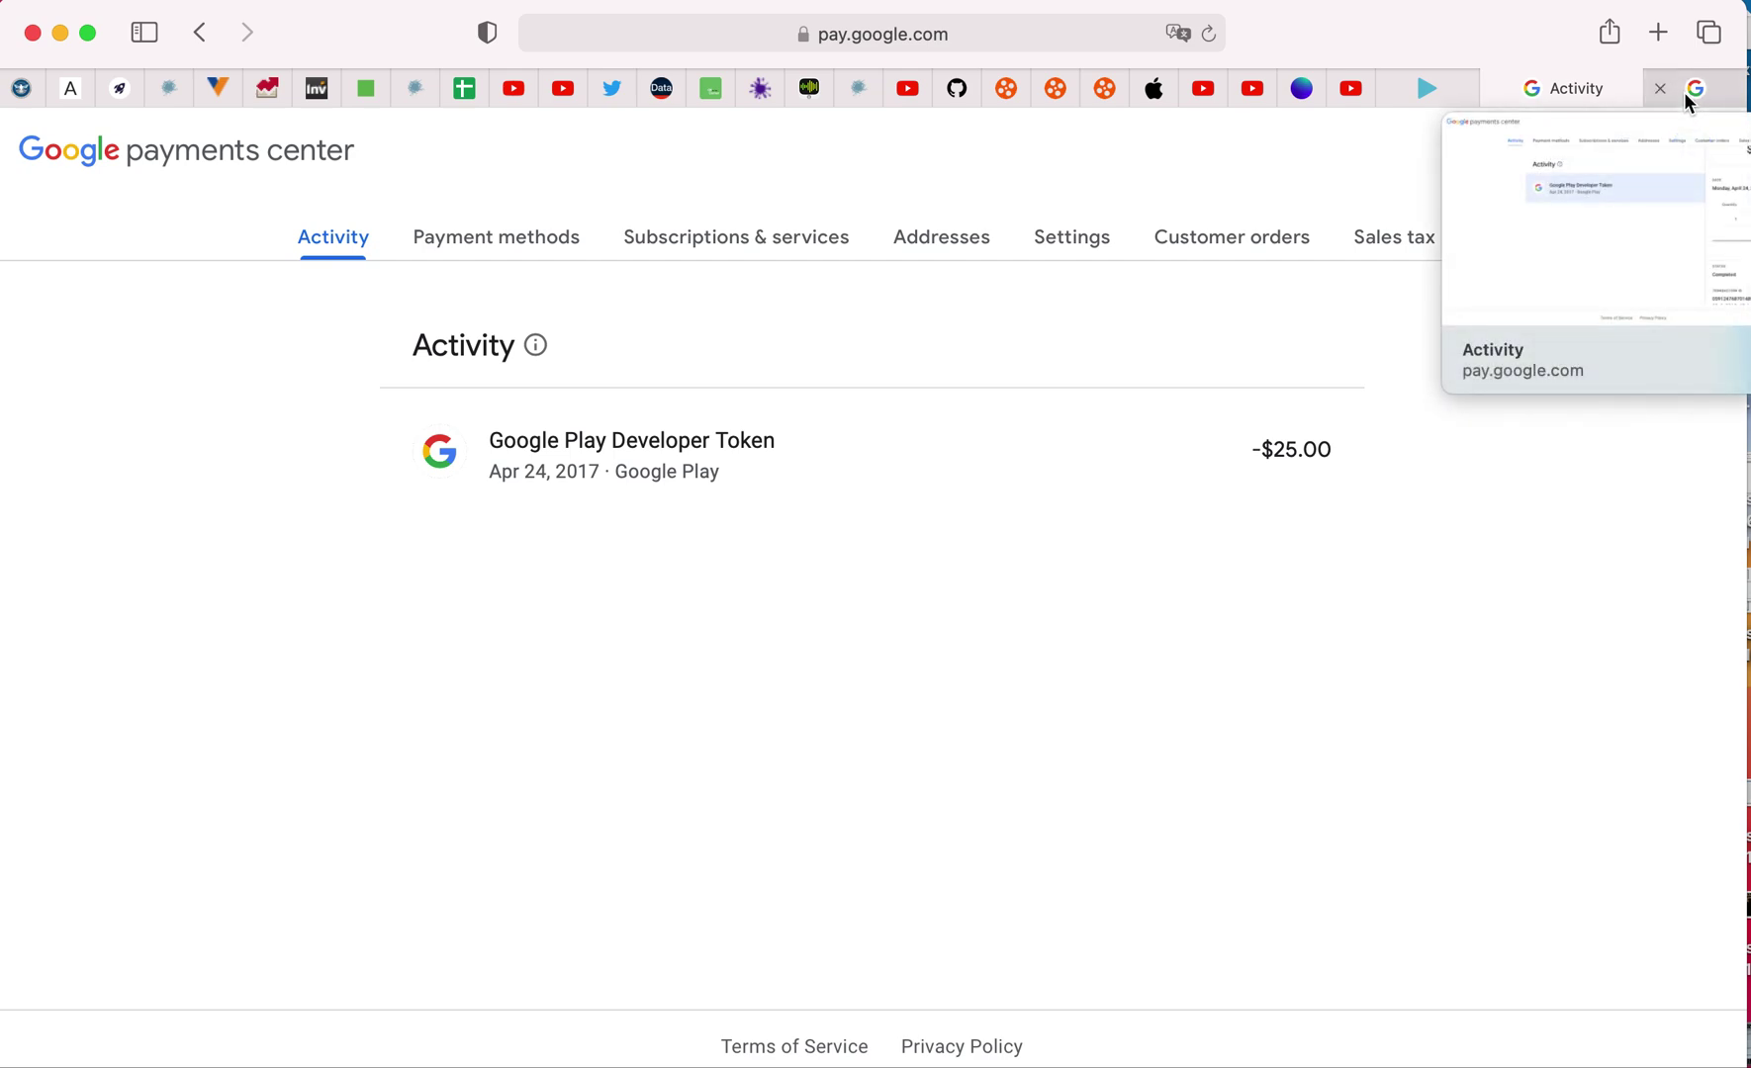
Show the details of the April 24, 2017 Google Play Developer Token purchase.
left_click(1682, 93)
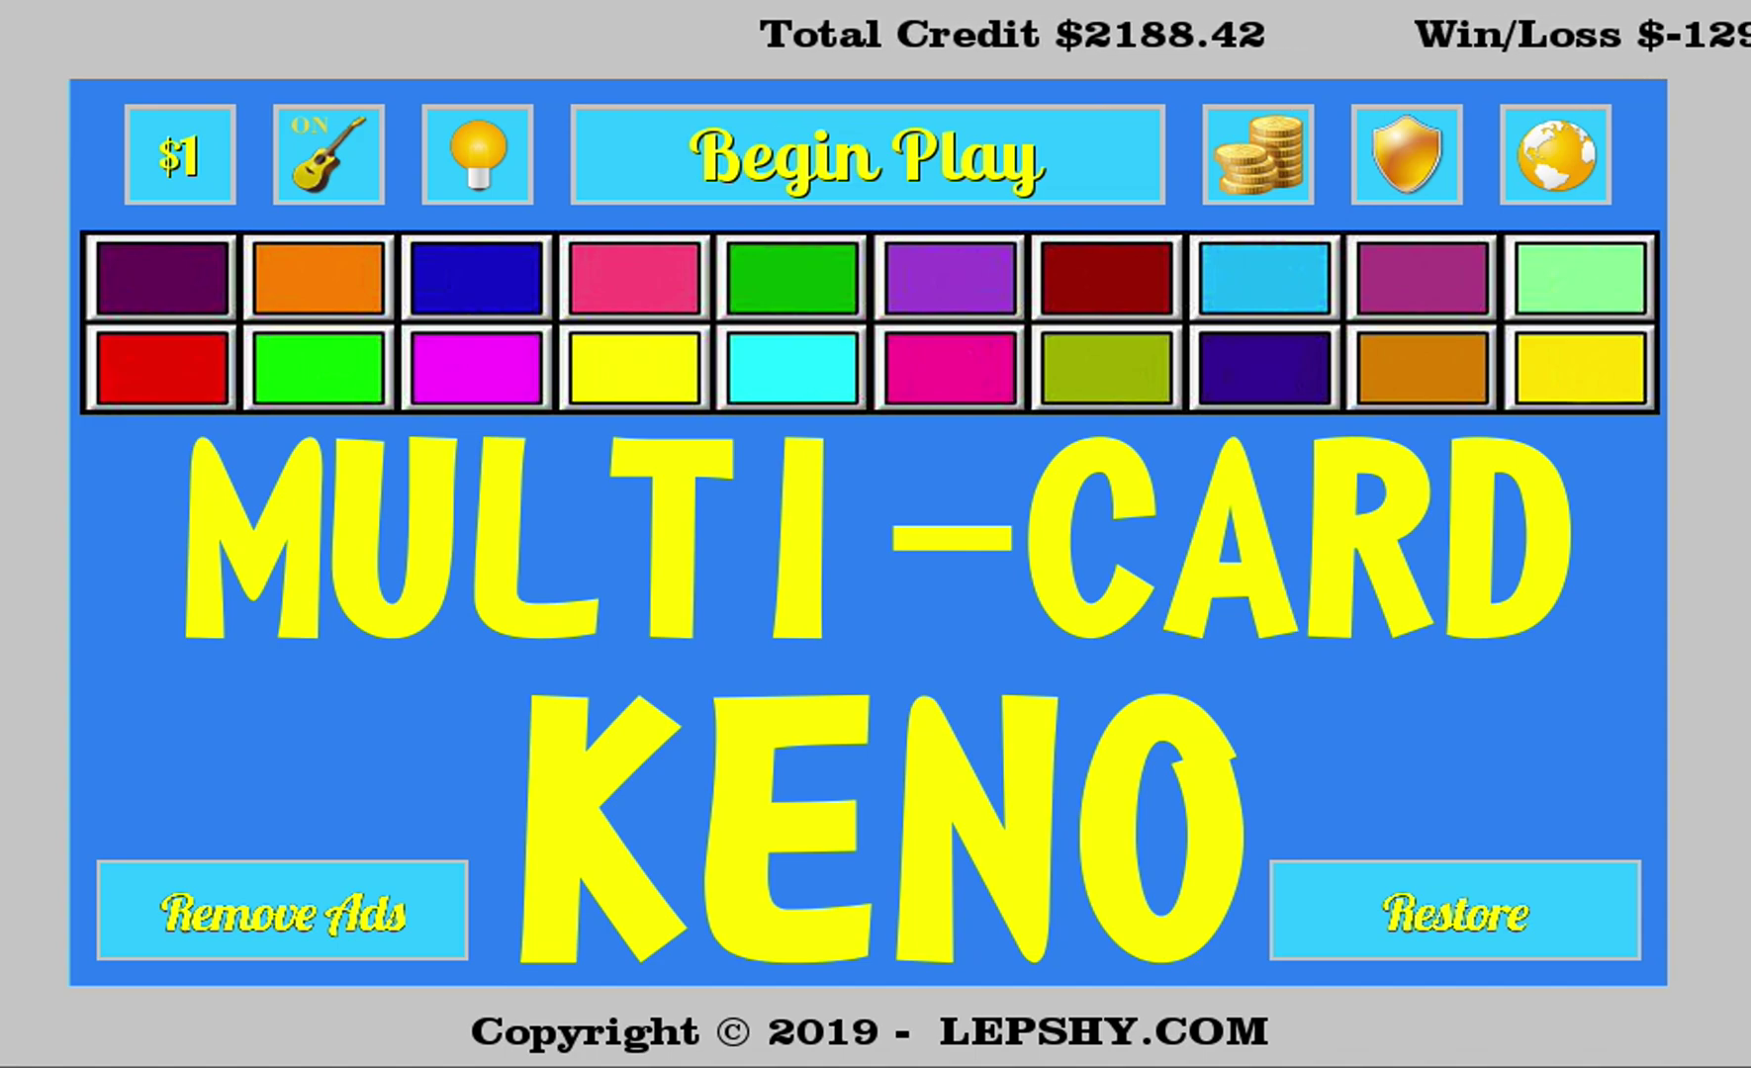
Begin play from the Multi-Card Keno title screen to reach the 1–80 betting board.
left_click(774, 190)
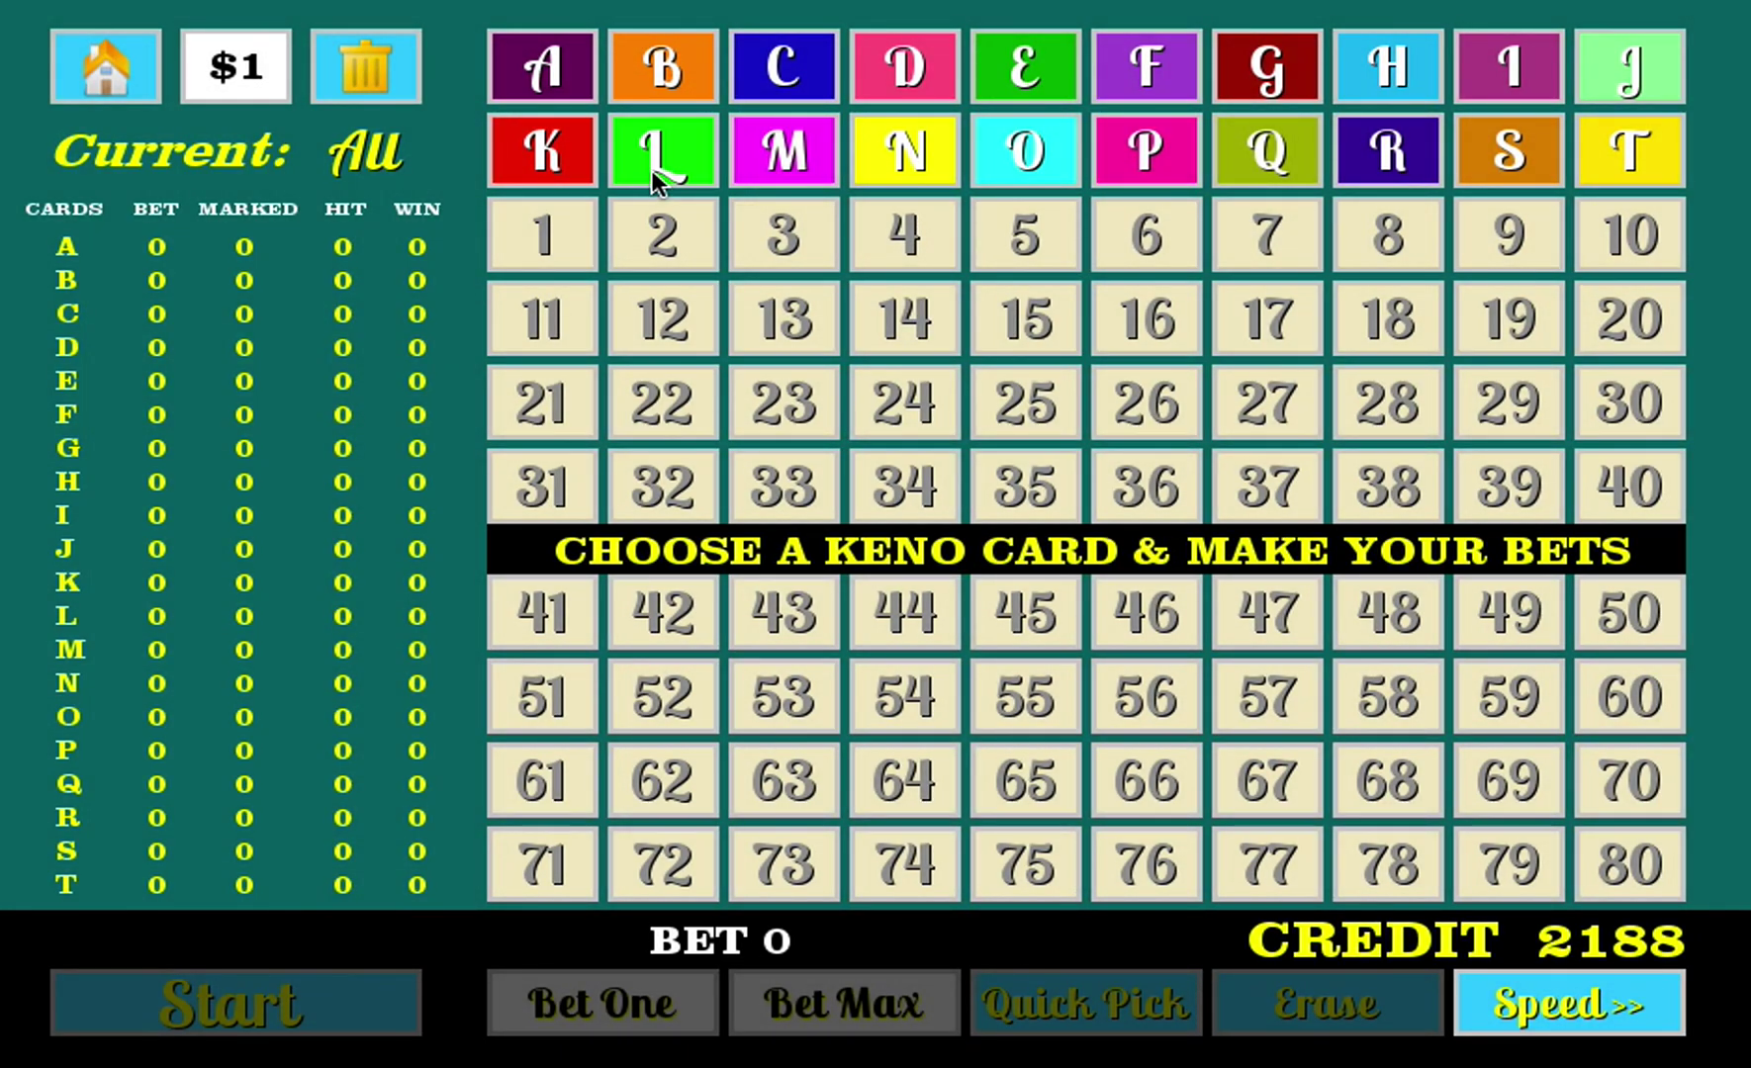
Make card L current with the maximum bet of 10 and mark spots 31, 32, 33, 23, 22.
left_click(681, 156)
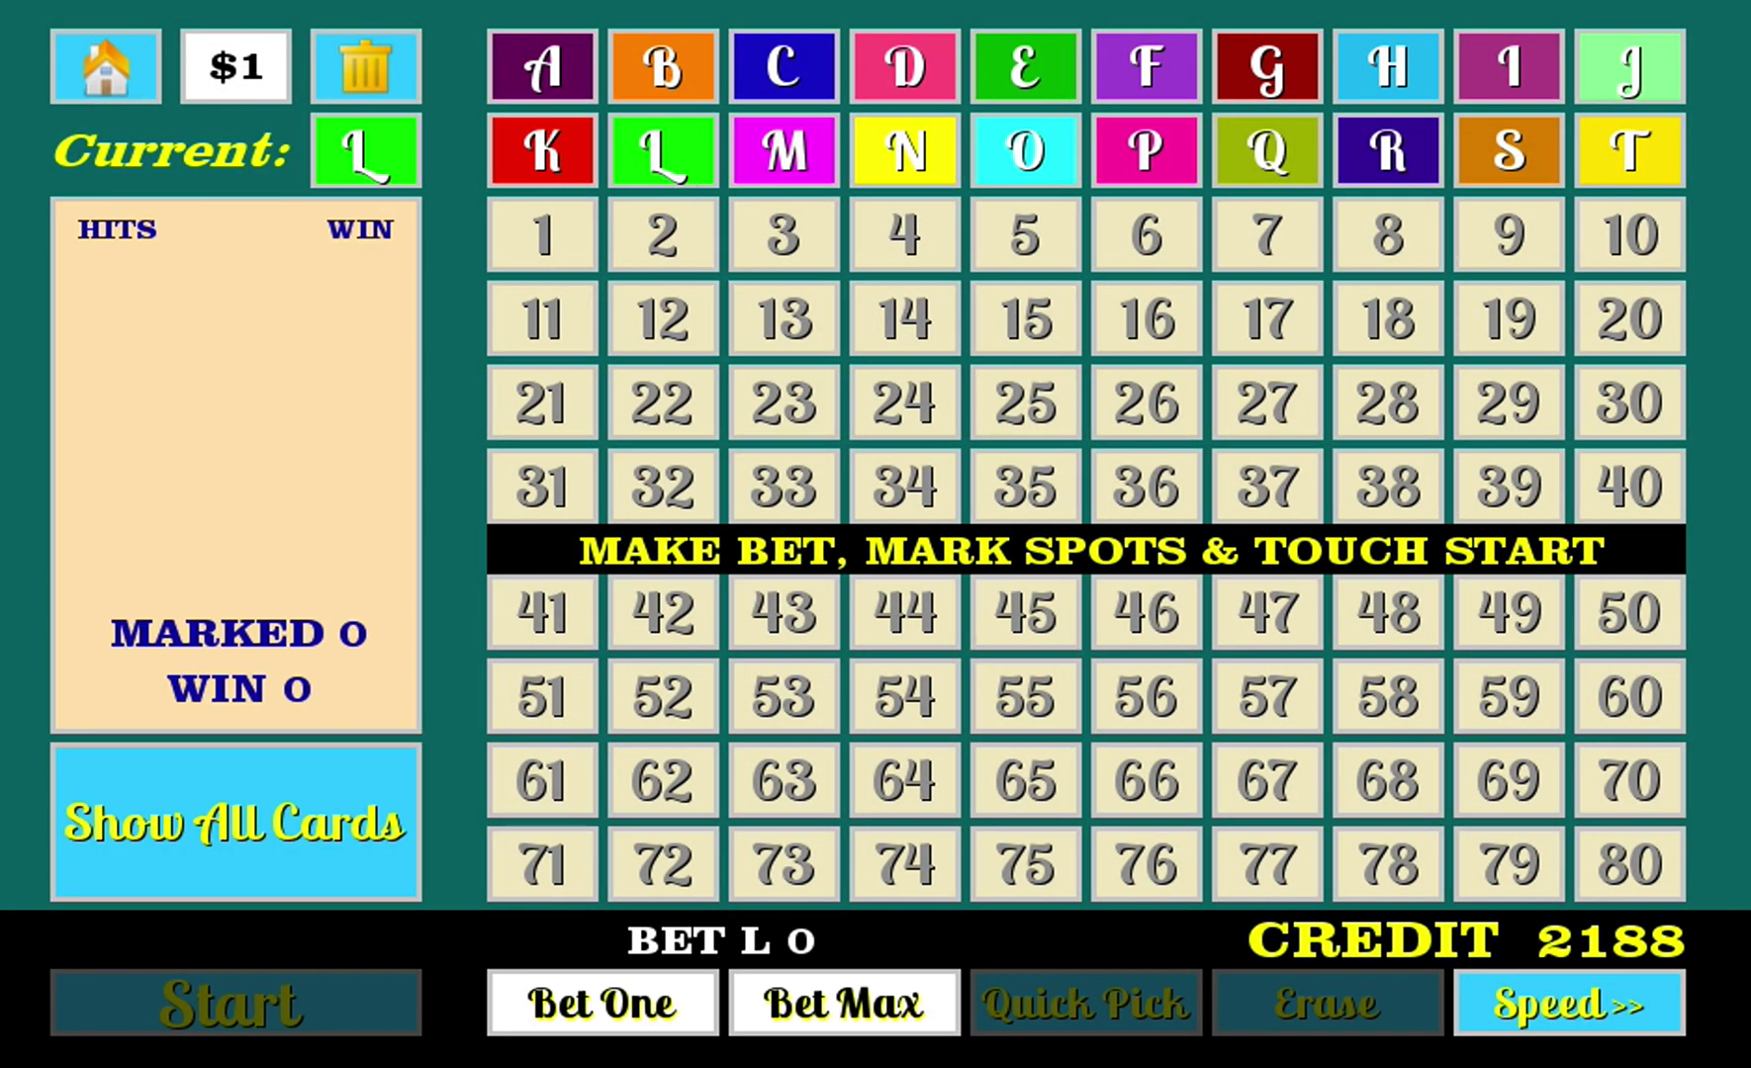
left_click(823, 1013)
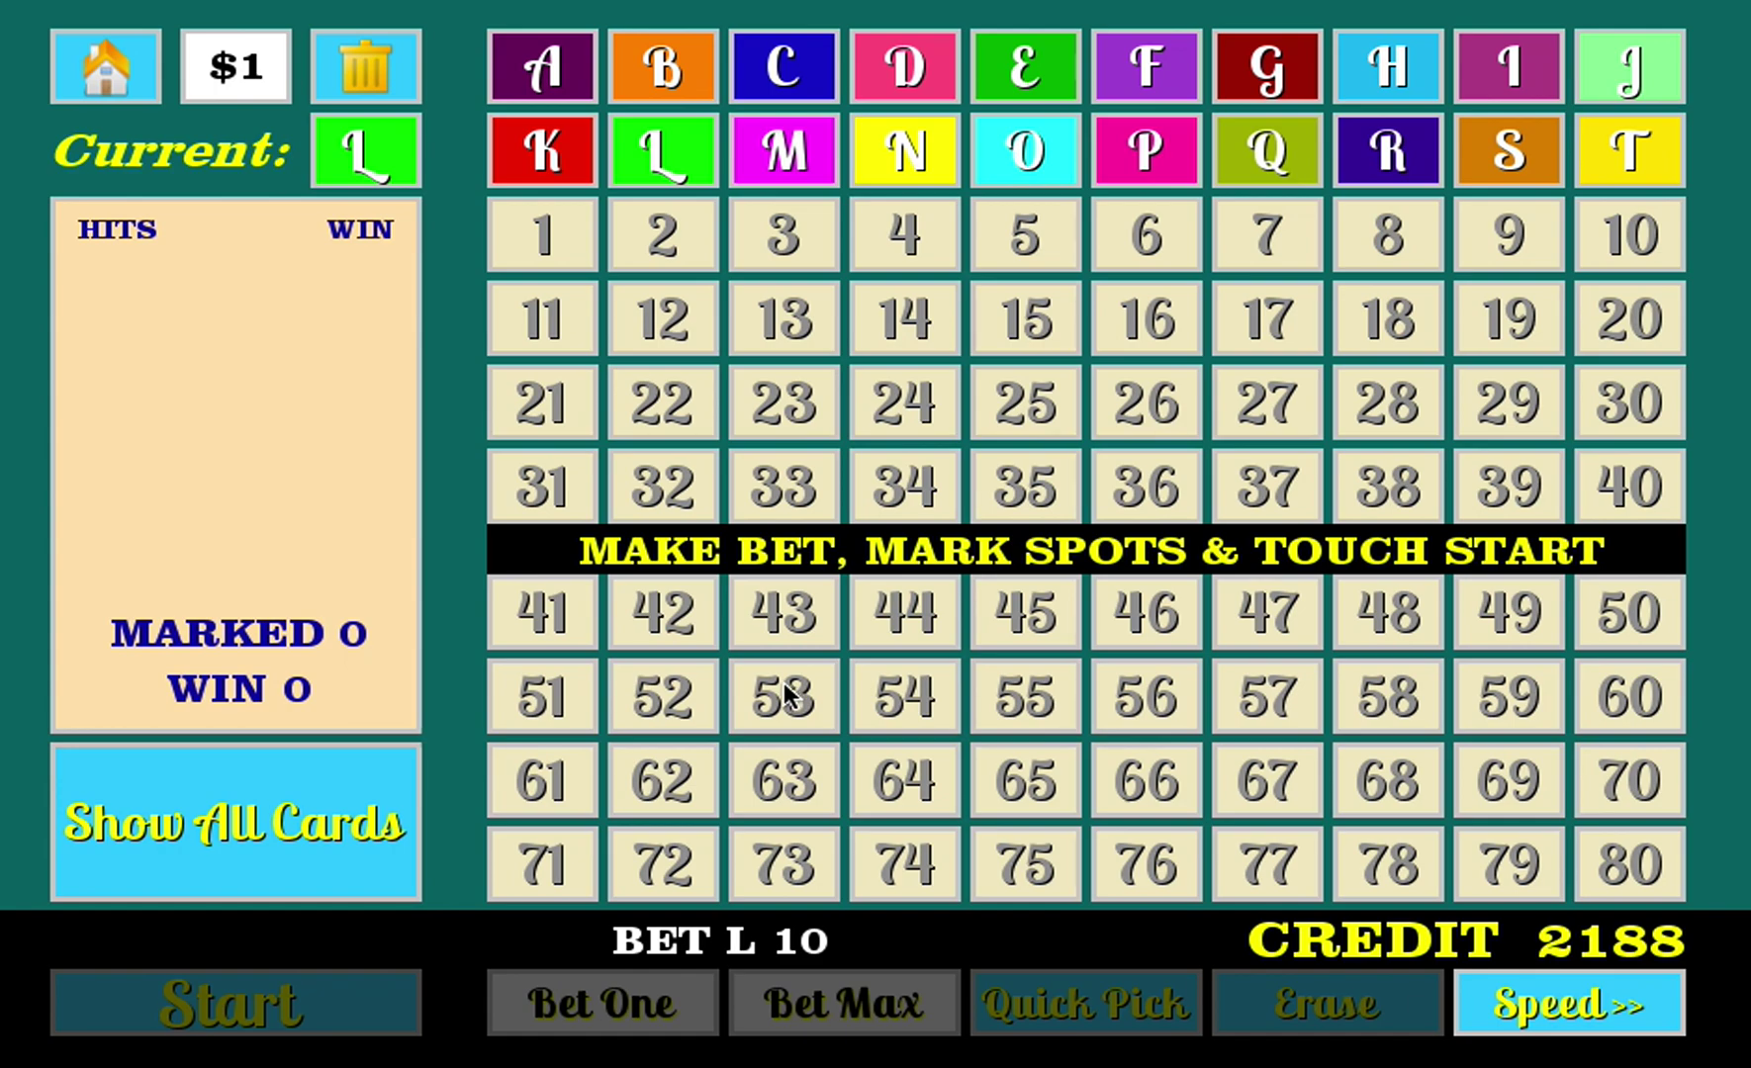
left_click(569, 472)
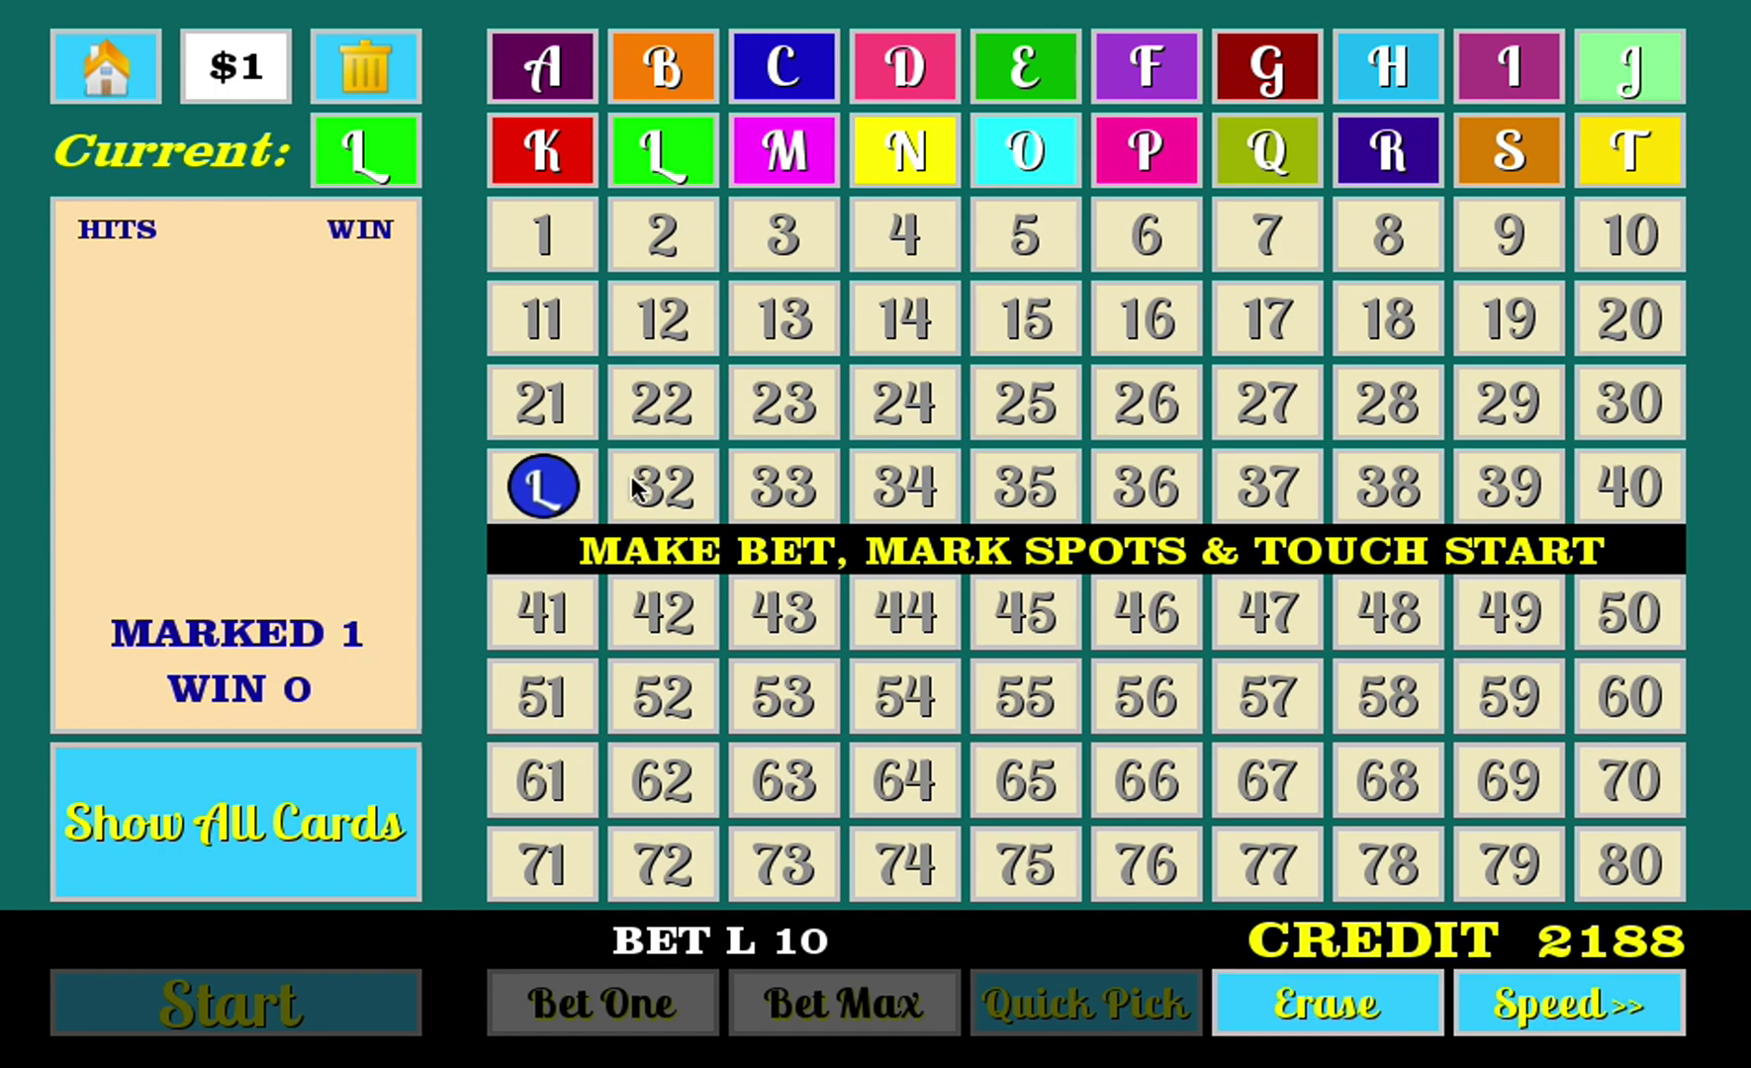
left_click(661, 485)
left_click(777, 473)
left_click(761, 407)
left_click(691, 418)
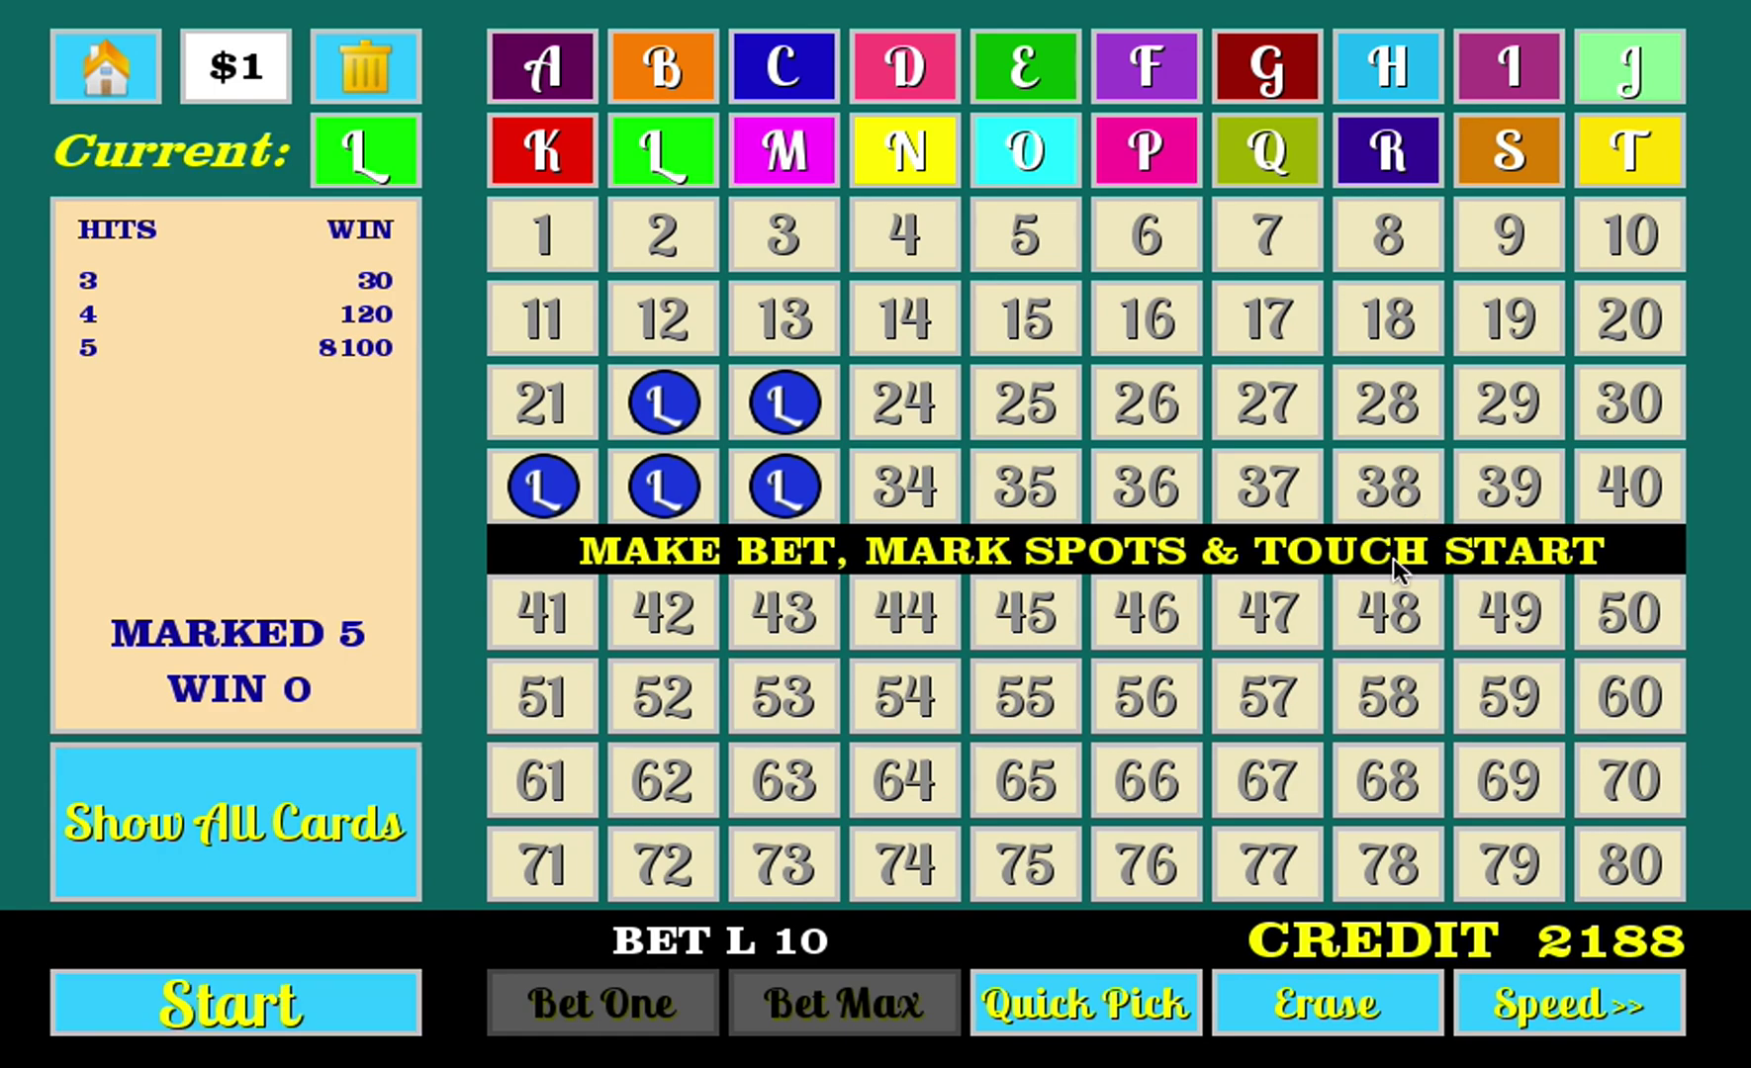
Mark spots 48, 49, 50, 60 and 59 on card L and start the draw.
left_click(1388, 611)
left_click(1509, 611)
left_click(1661, 619)
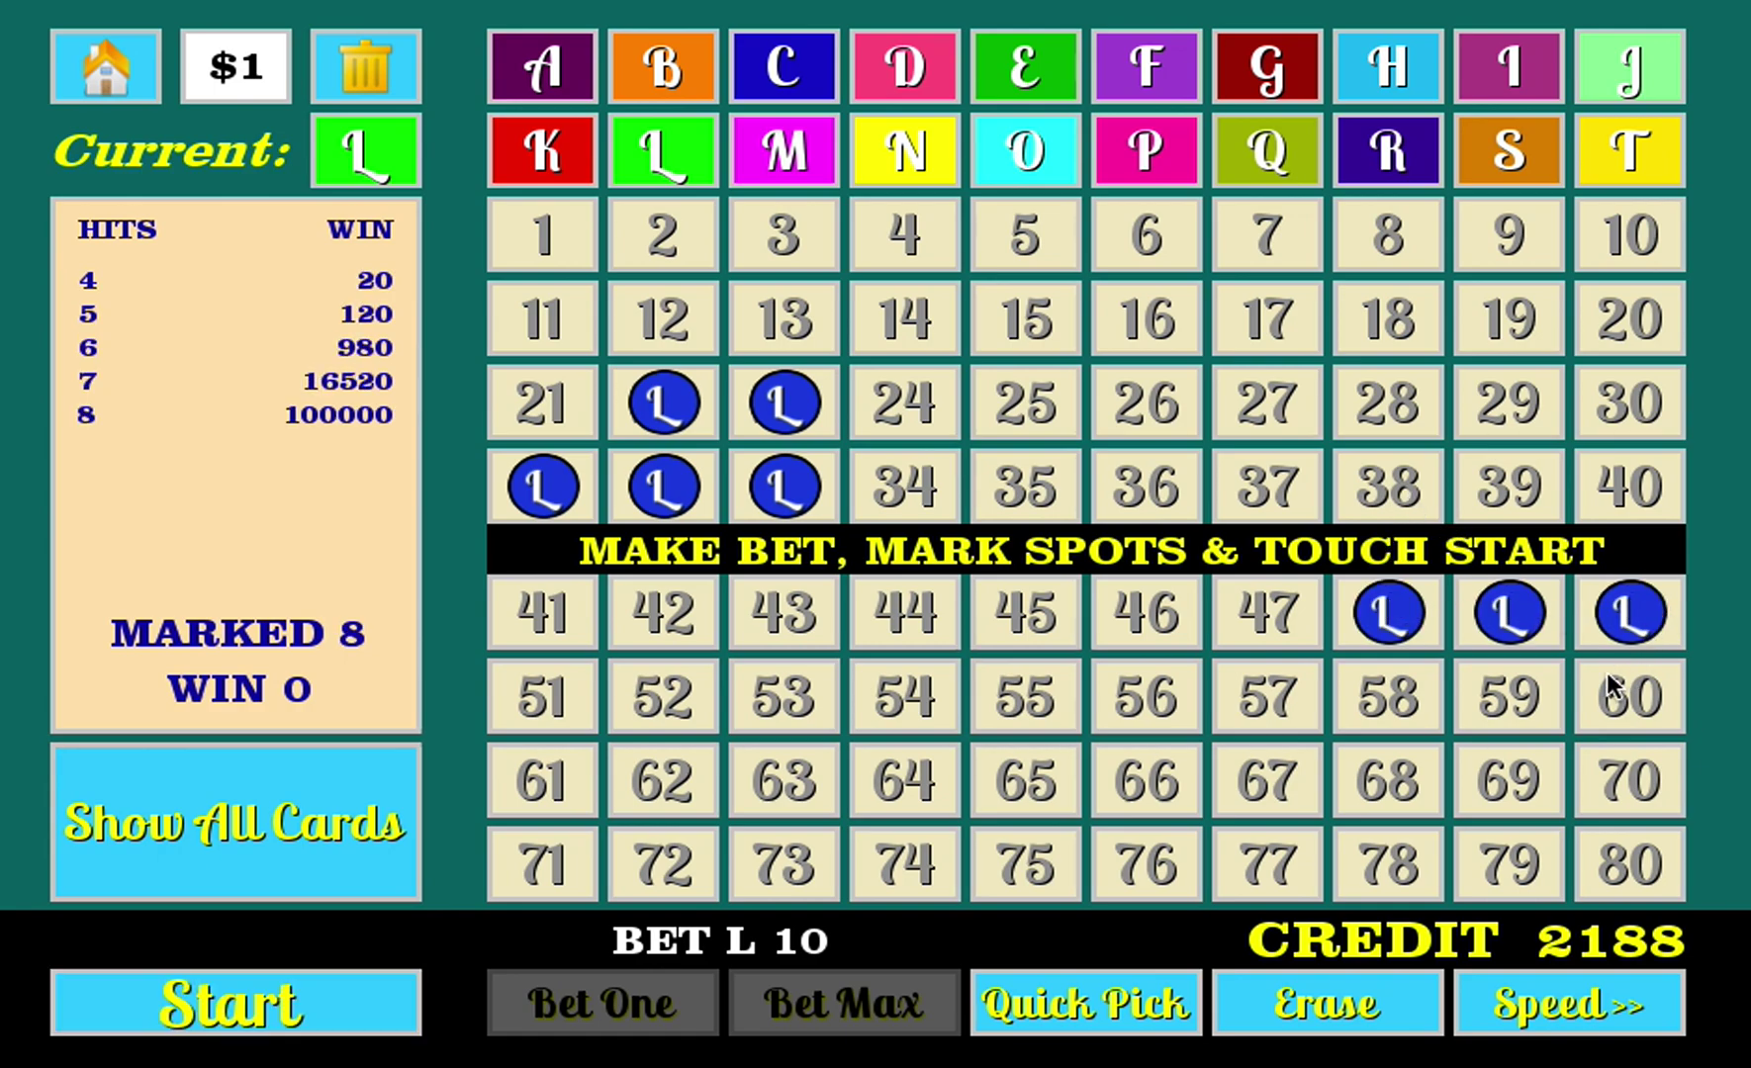
left_click(1618, 688)
left_click(1512, 714)
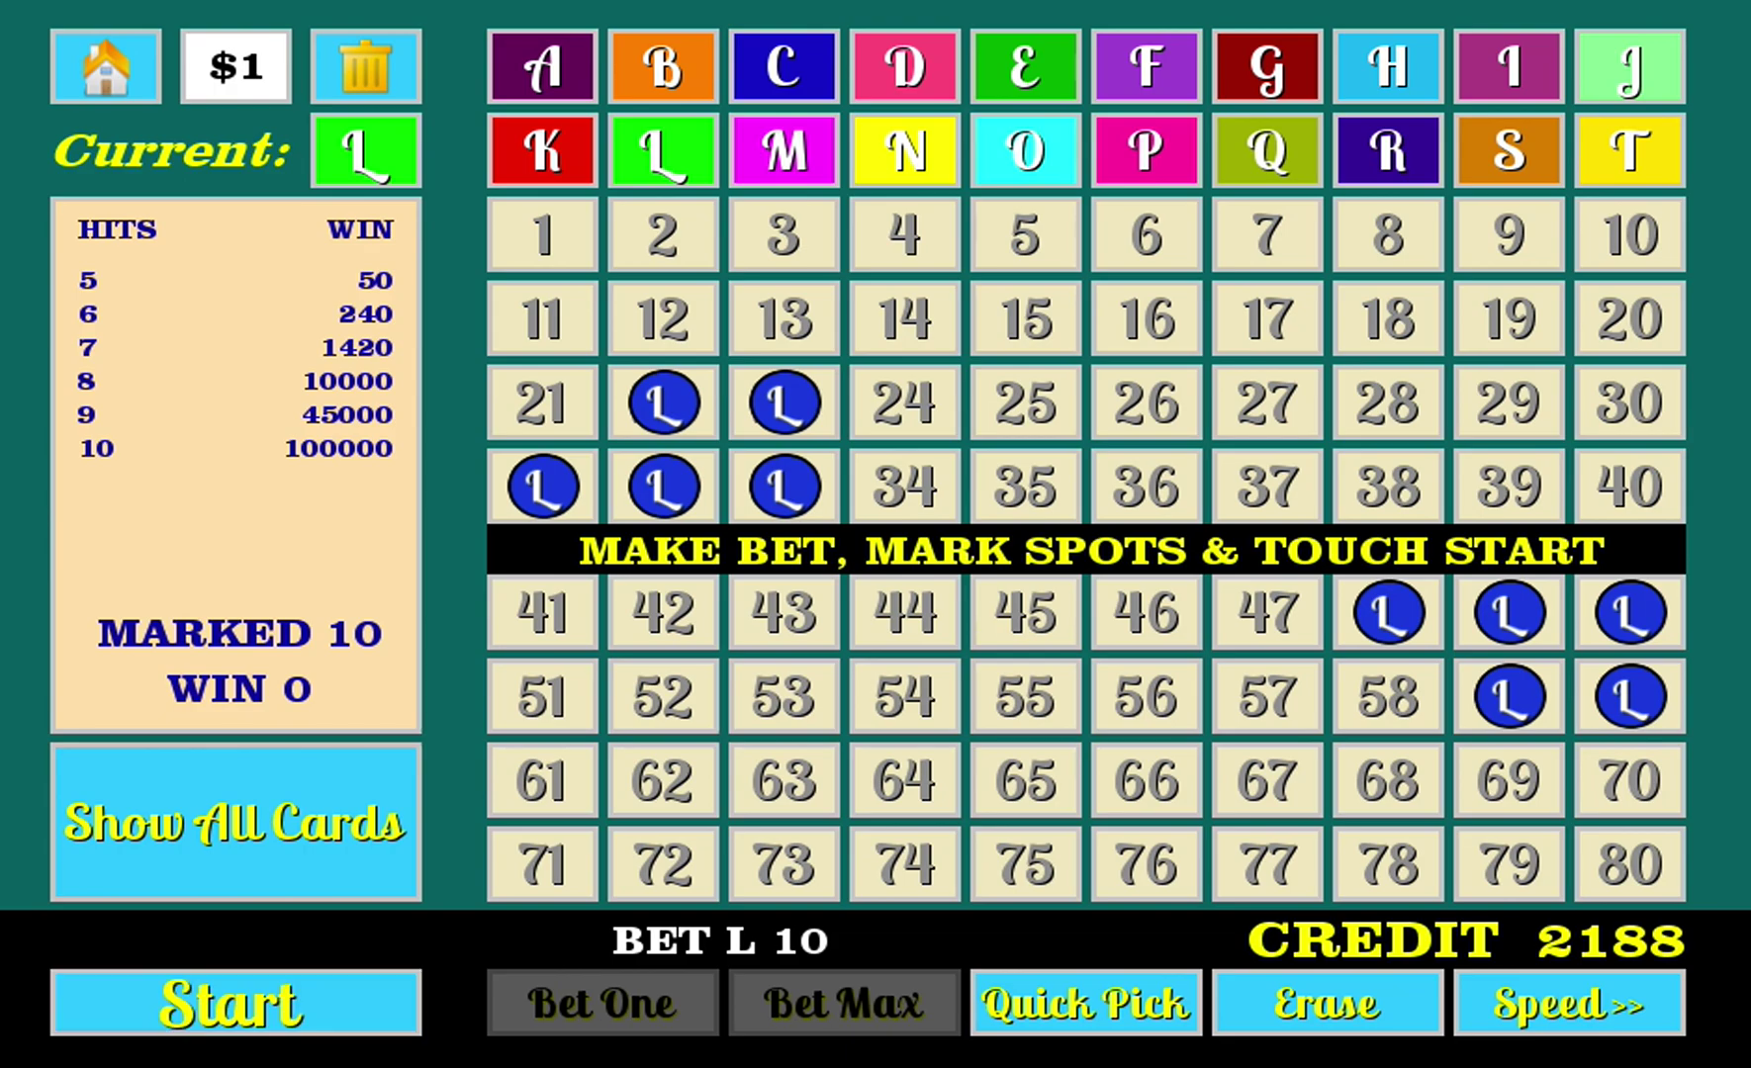
left_click(250, 993)
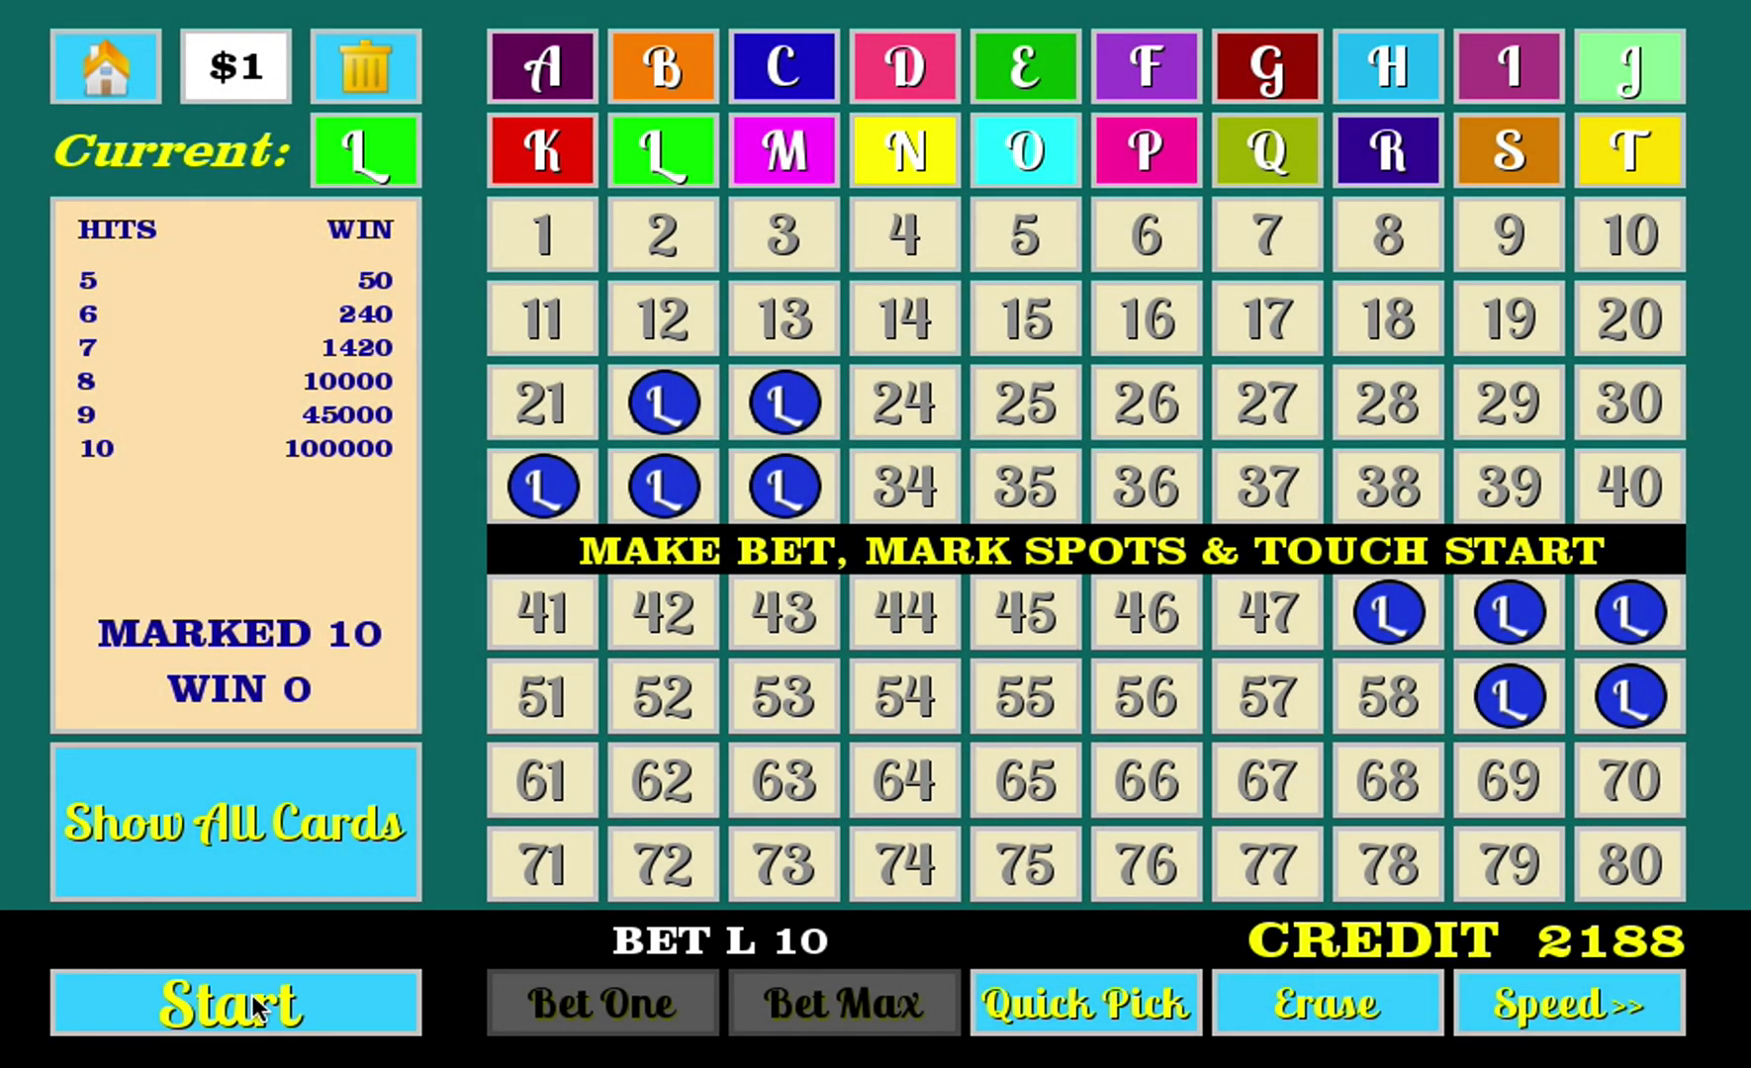
Run five more 10-credit keno draws on card L.
left_click(251, 994)
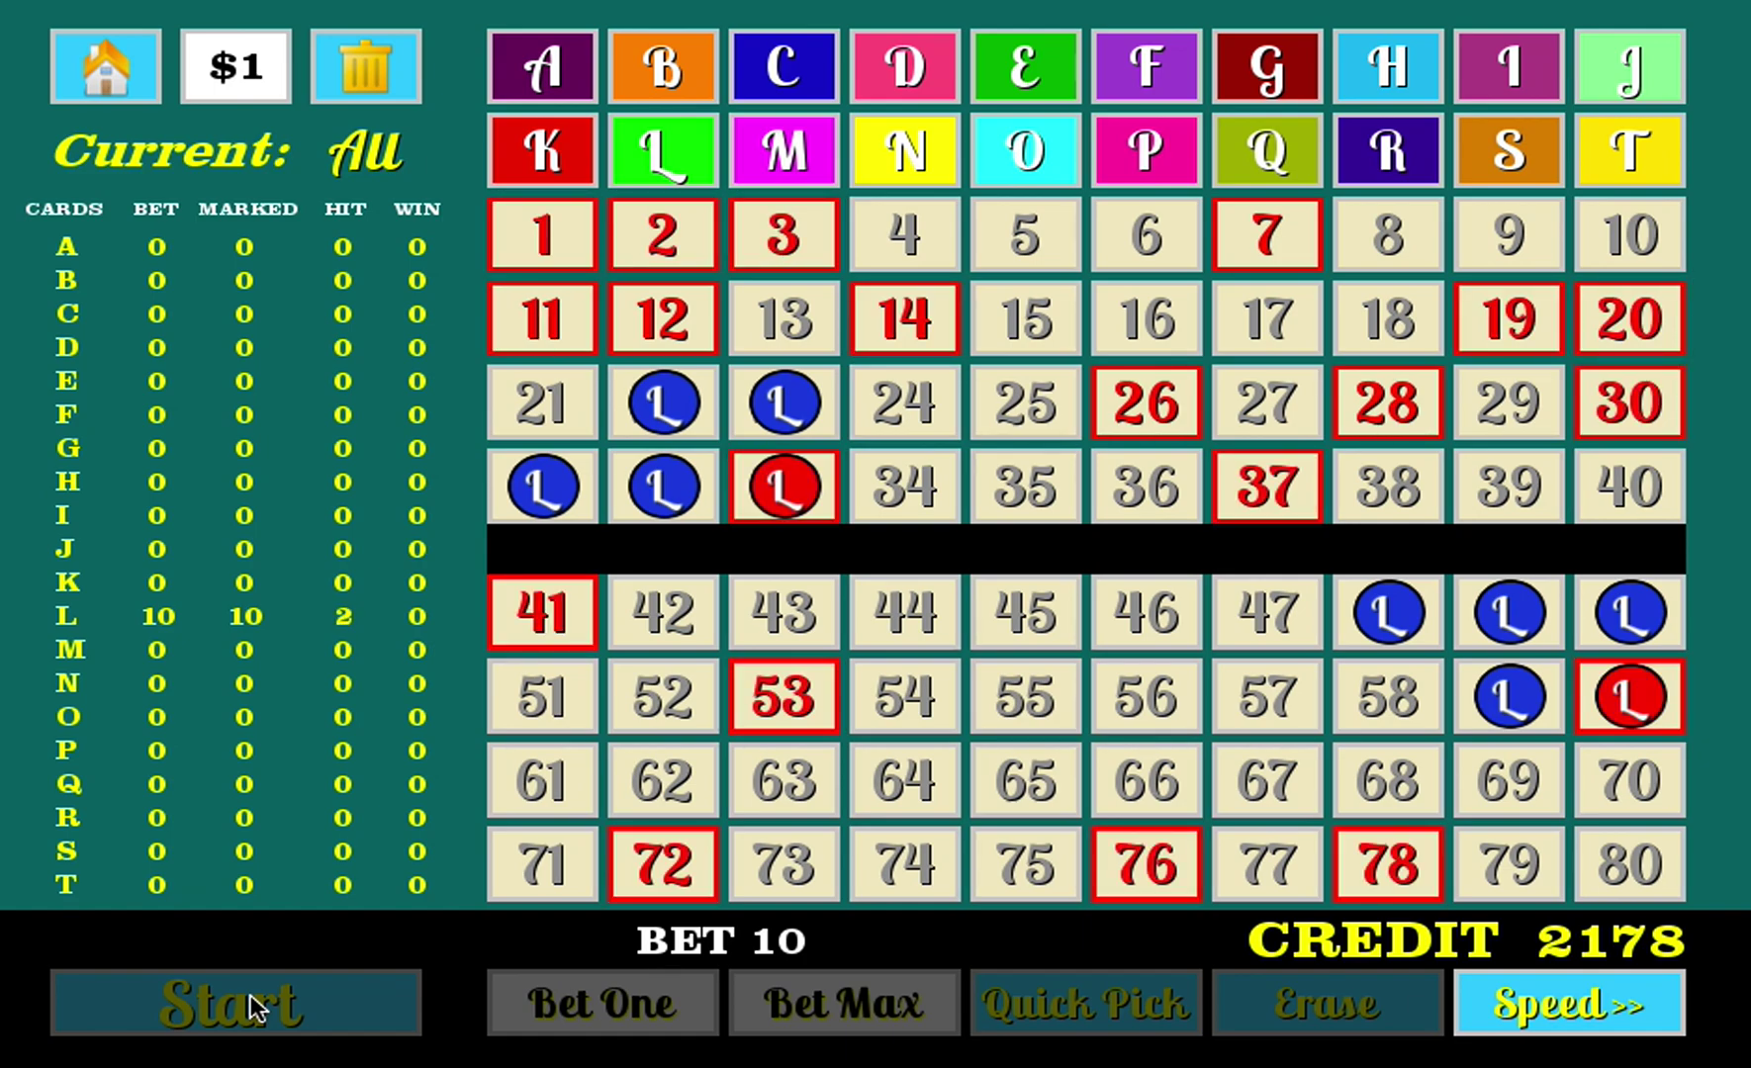
left_click(251, 995)
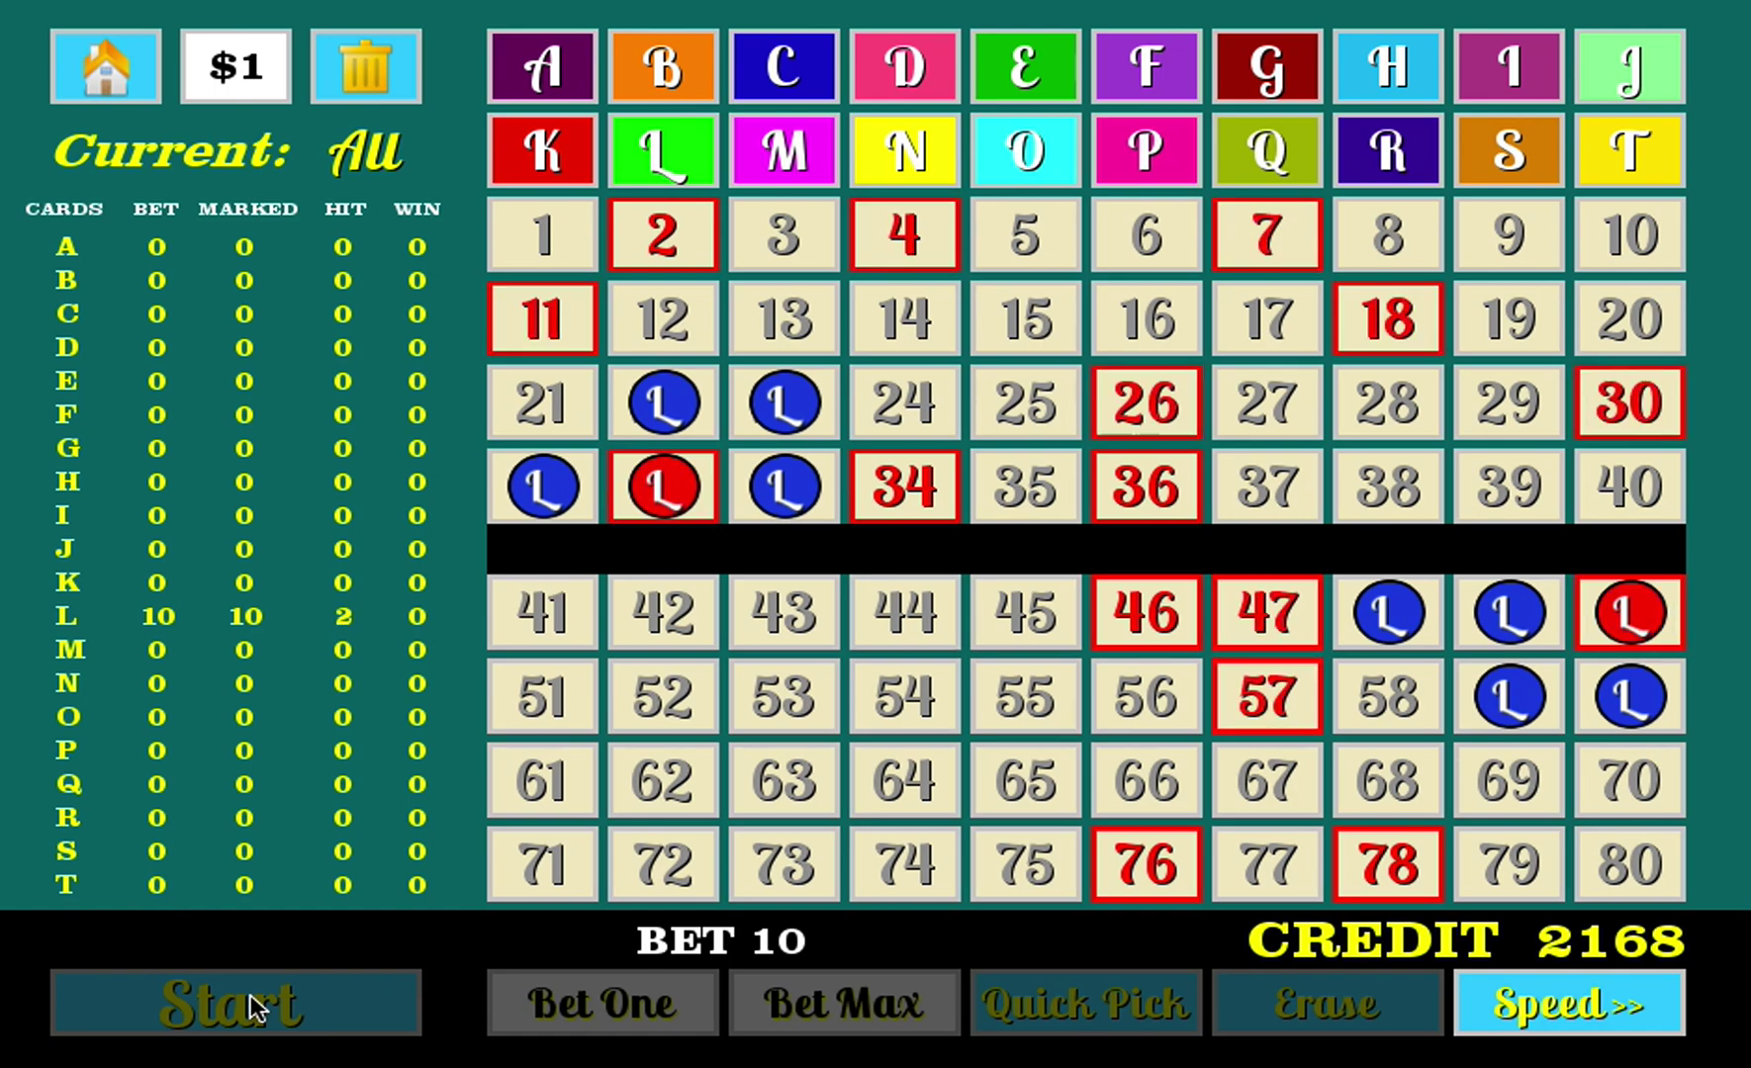
left_click(250, 994)
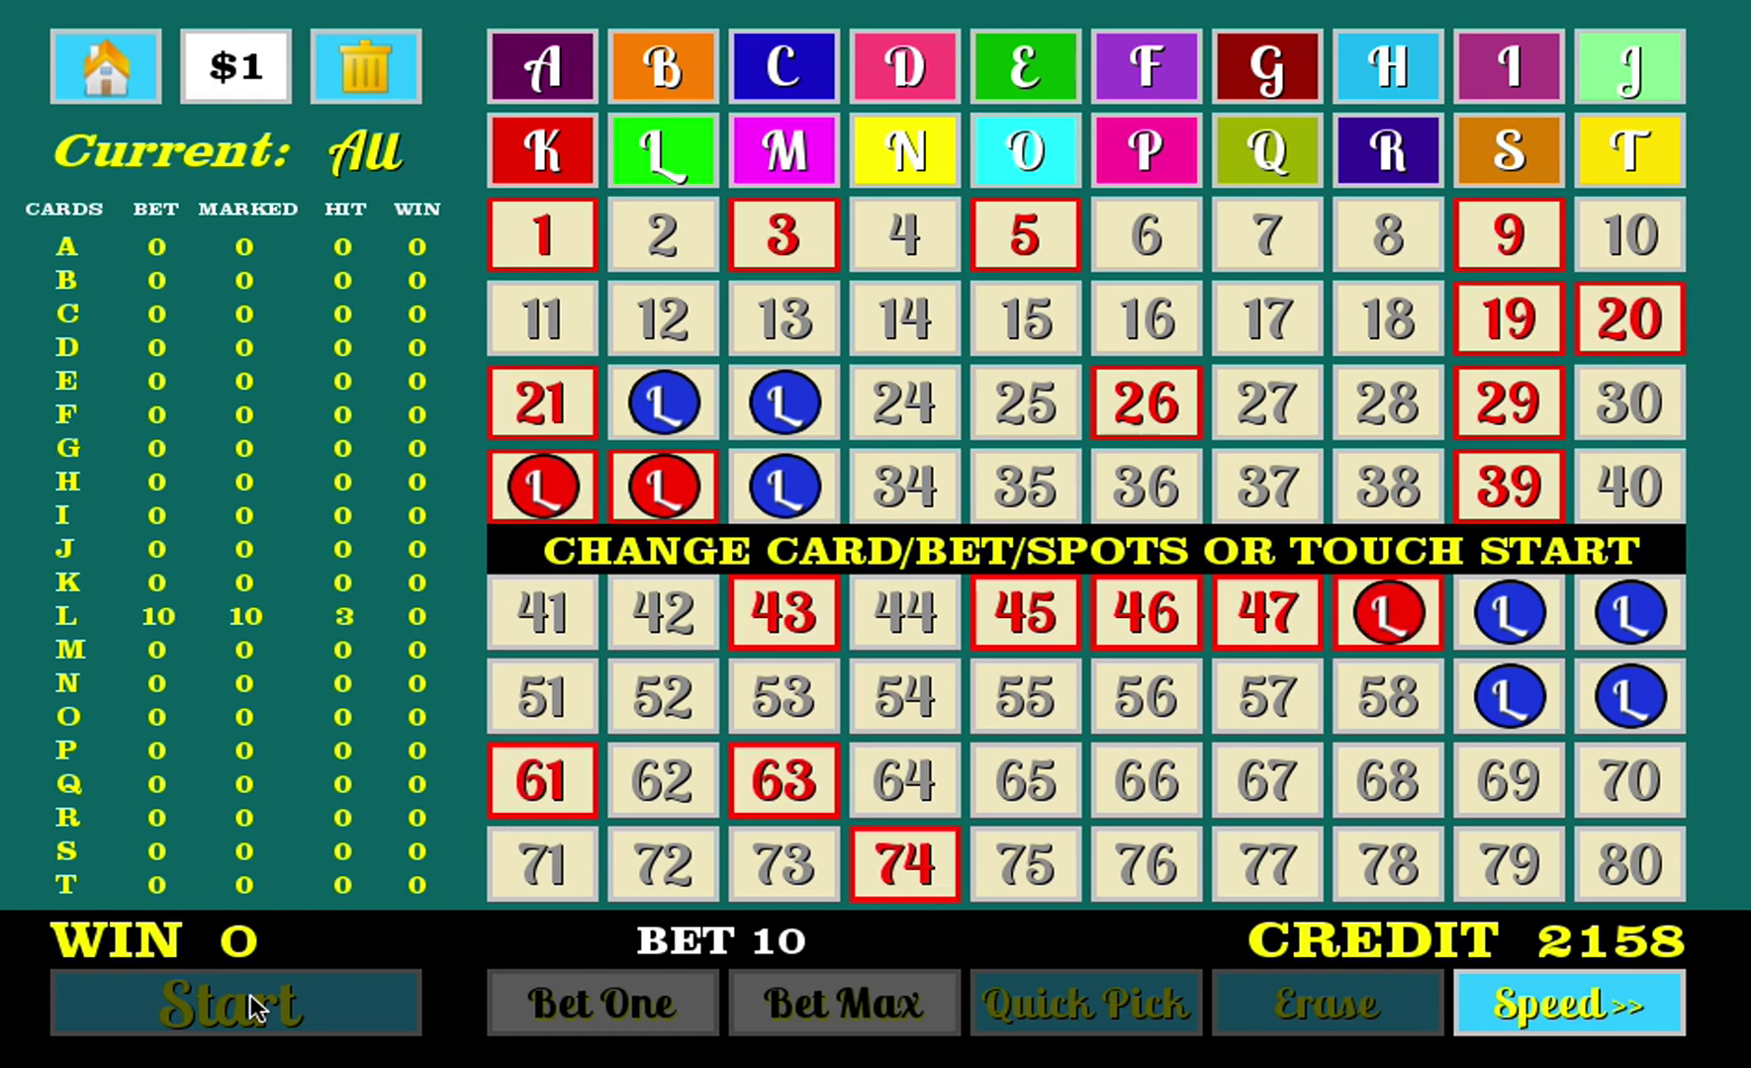
left_click(251, 994)
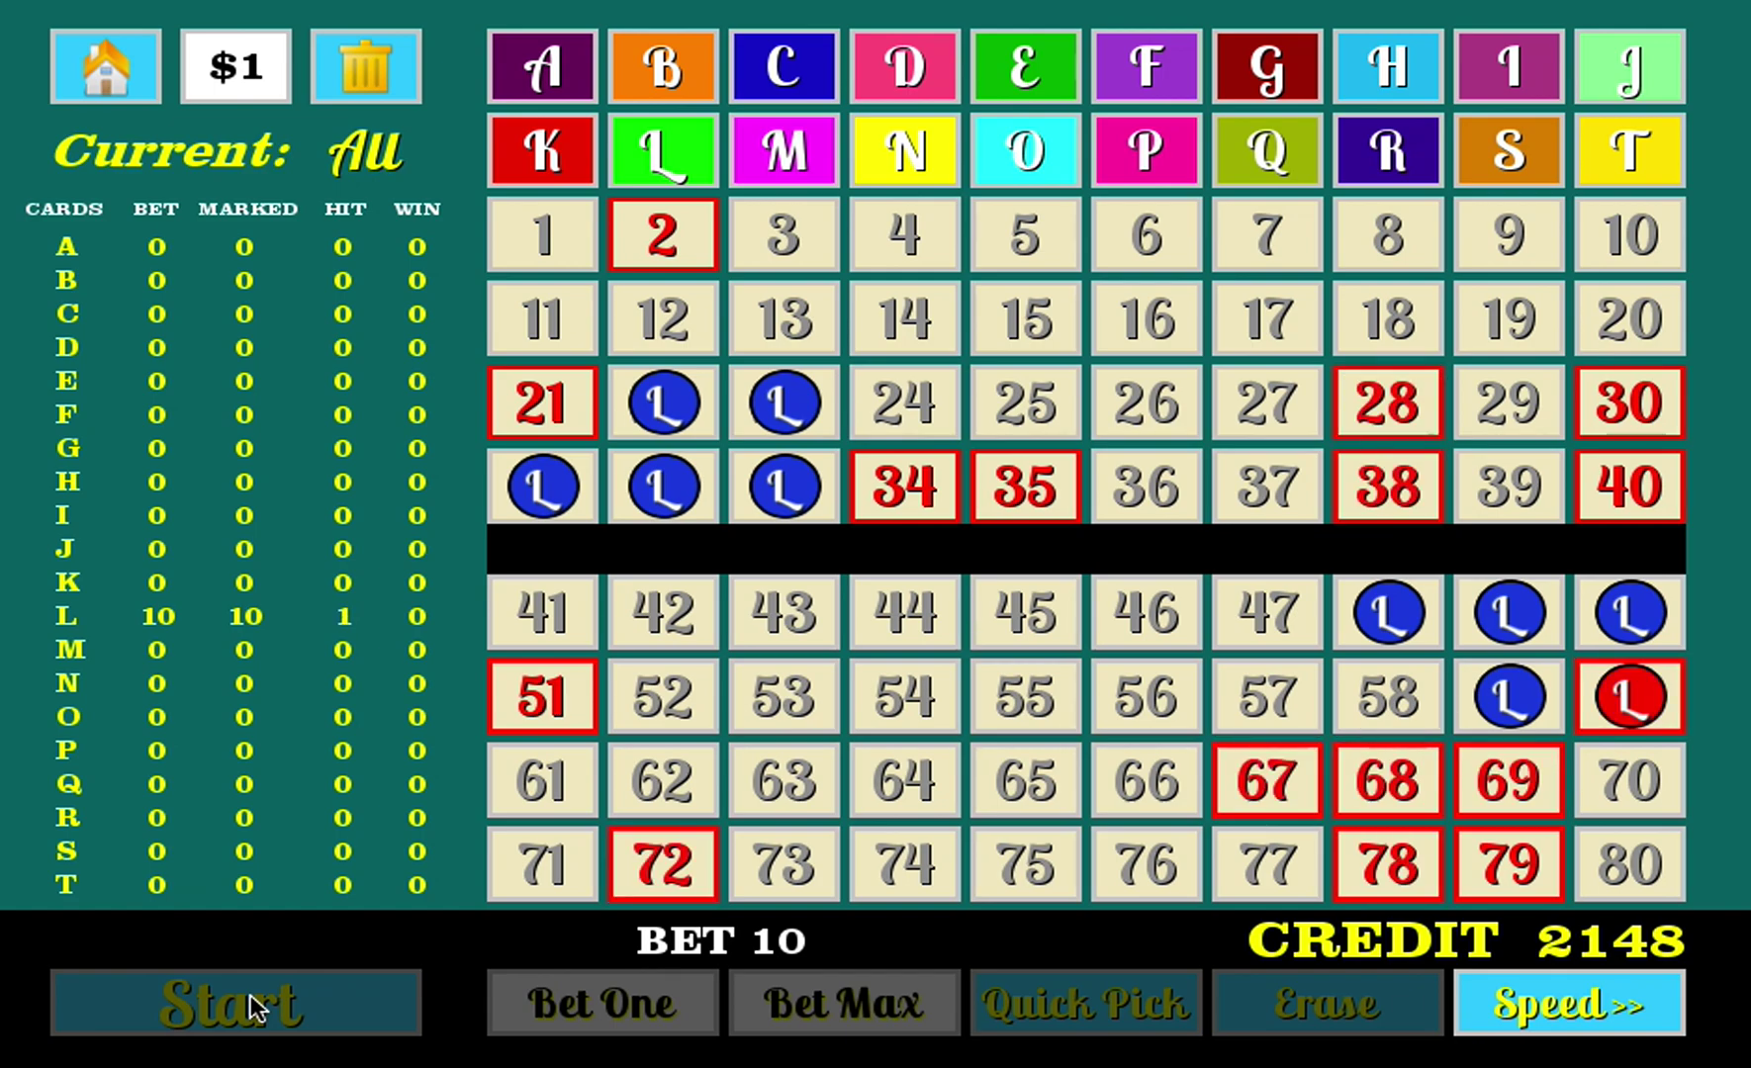
left_click(250, 994)
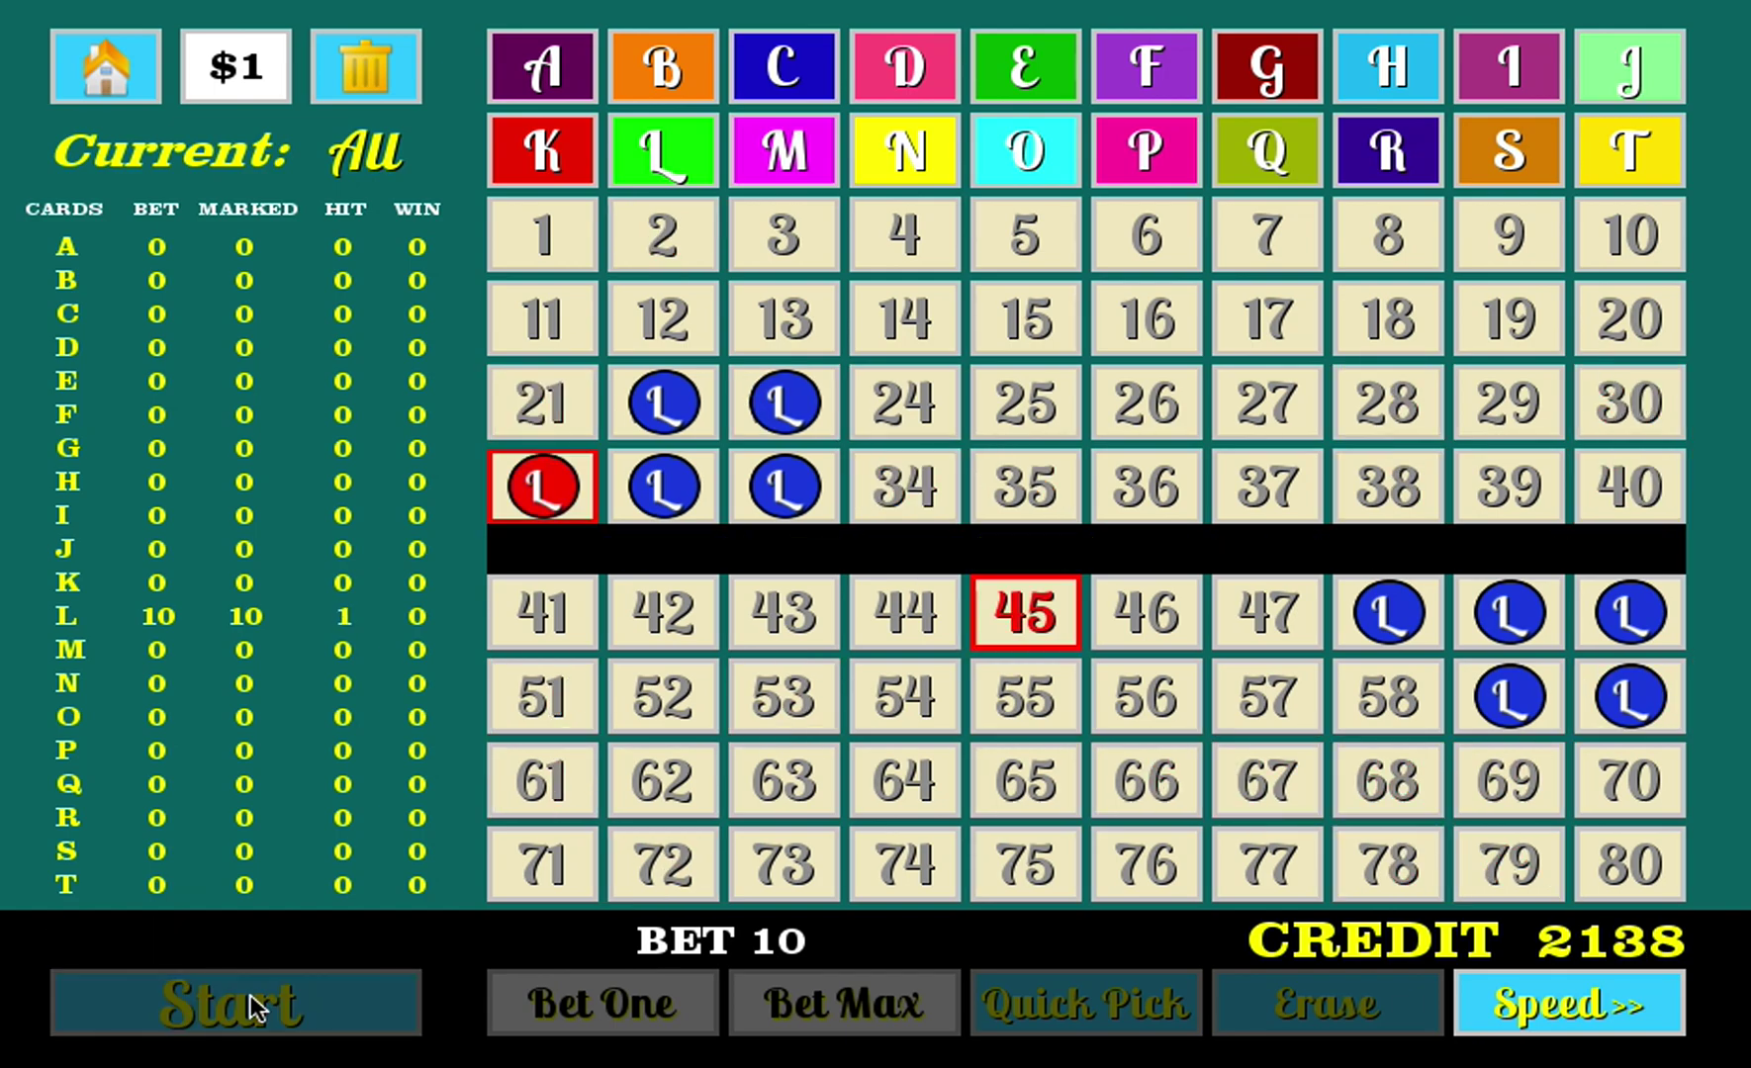